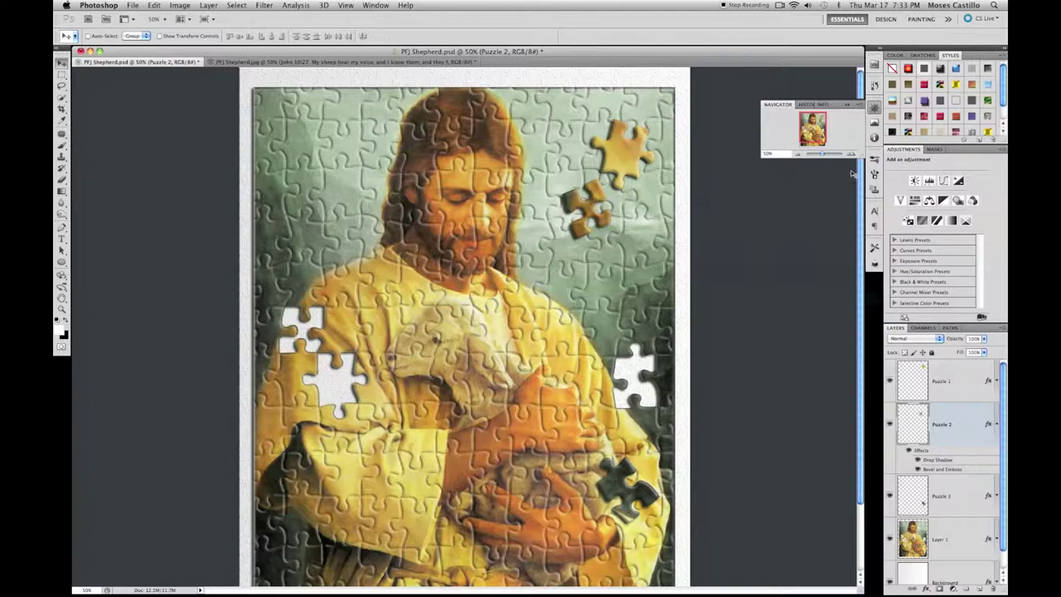
Inspect the finished puzzle artwork at 300% magnification, looking at the loose pieces, their shadows and the textured holes.
{"action": "left_click", "coordinate": [851, 154]}
{"action": "left_click", "coordinate": [851, 154]}
{"action": "left_click", "coordinate": [851, 154]}
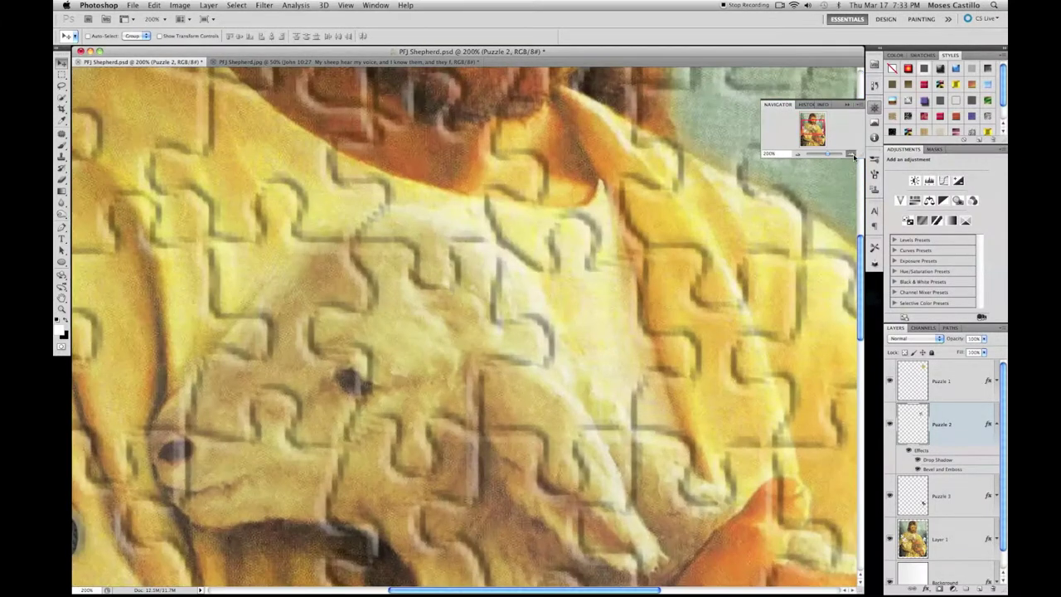
{"action": "left_click", "coordinate": [851, 154]}
{"action": "key", "text": "h"}
{"action": "key", "text": "super+0"}
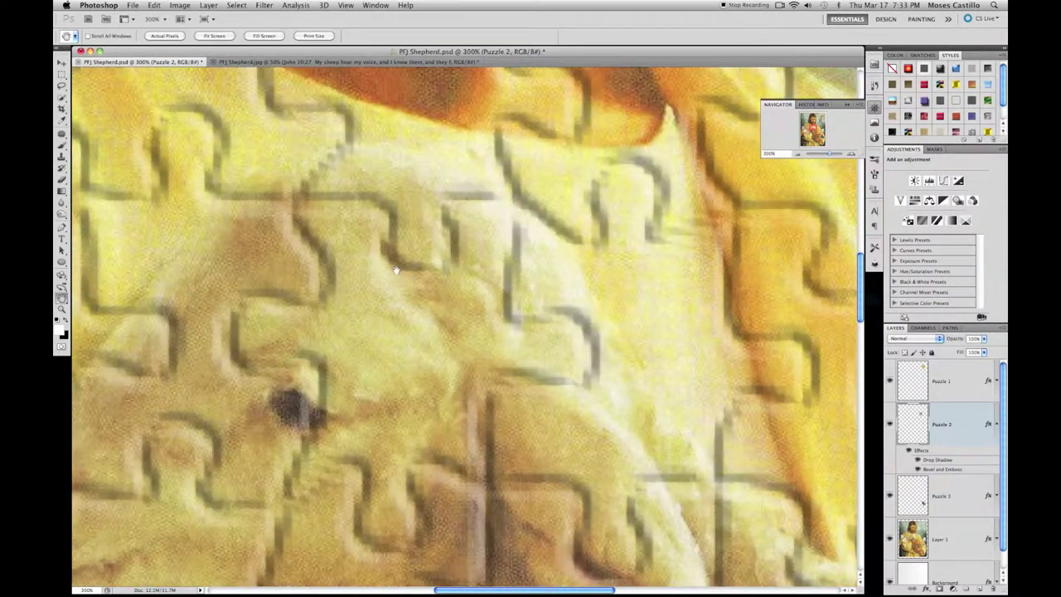
{"action": "left_click", "coordinate": [558, 187]}
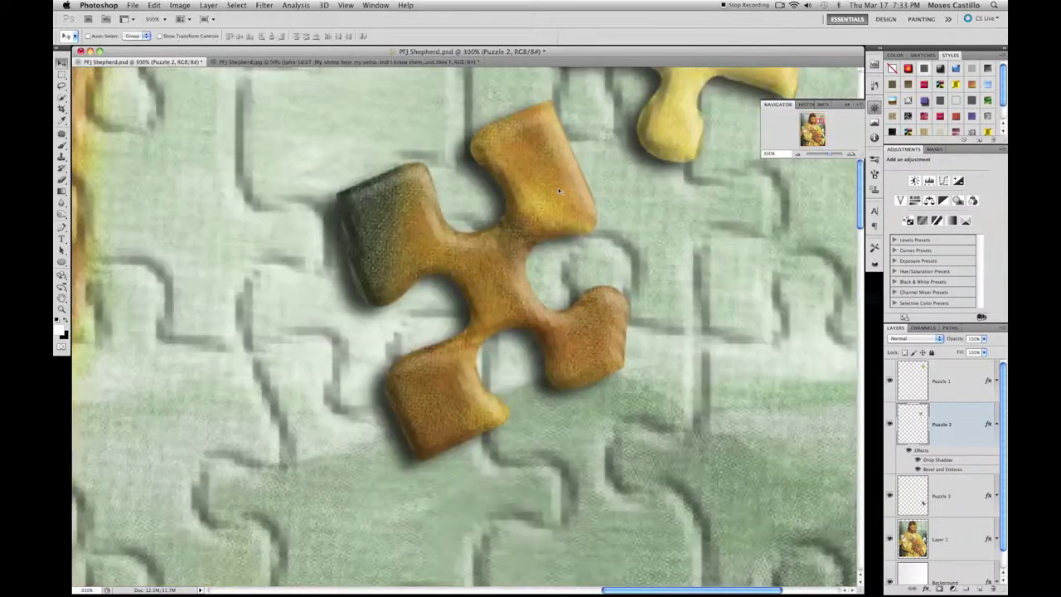
{"action": "scroll", "coordinate": [686, 178], "scroll_direction": "up", "scroll_amount": 5}
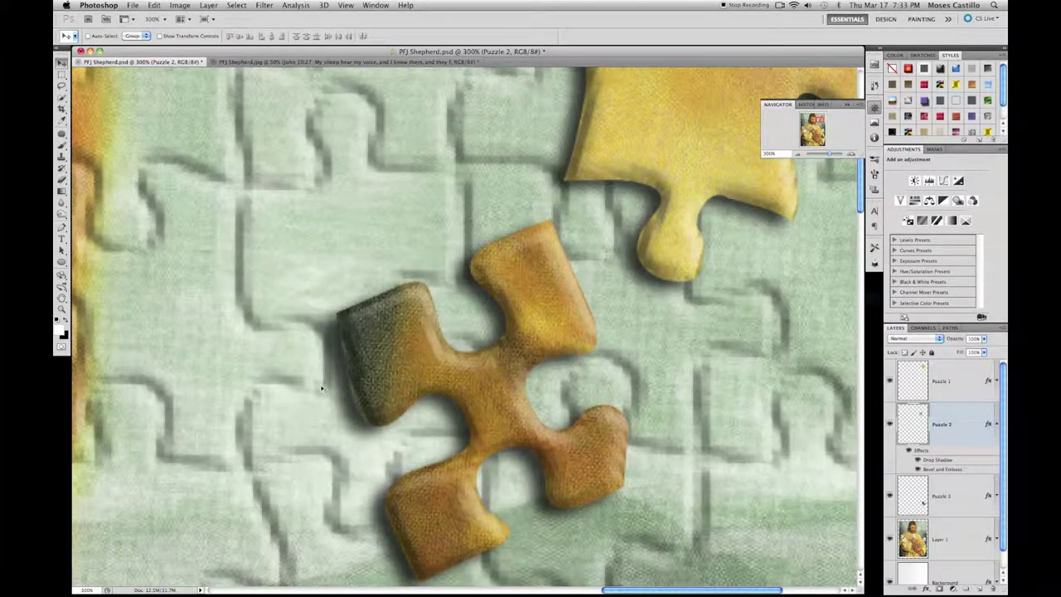
{"action": "key", "text": "h"}
{"action": "left_click_drag", "start_coordinate": [321, 387], "coordinate": [351, 341]}
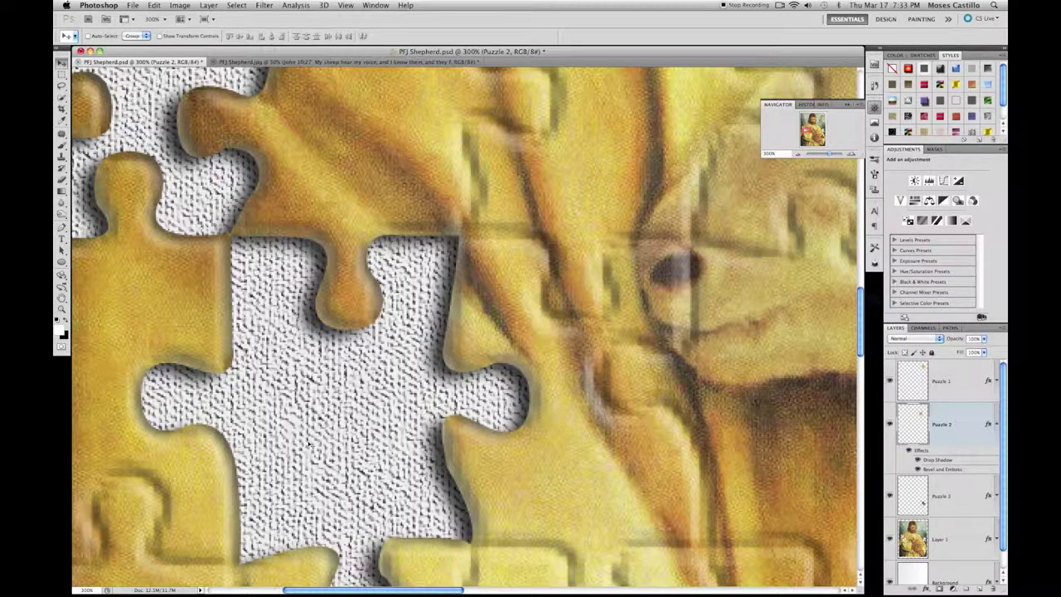
{"action": "key", "text": "h"}
{"action": "left_click_drag", "start_coordinate": [332, 442], "coordinate": [355, 348]}
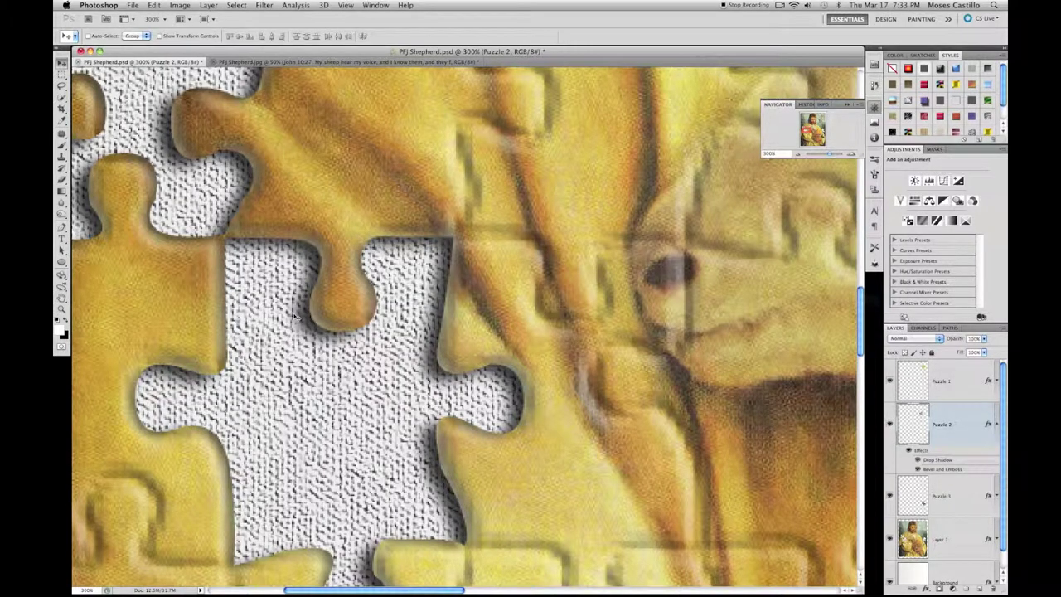
Remove the John 10:27 text layer from PFJ Shepherd.jpg and convert its background into a regular layer named Jesus.
{"action": "left_click", "coordinate": [357, 62]}
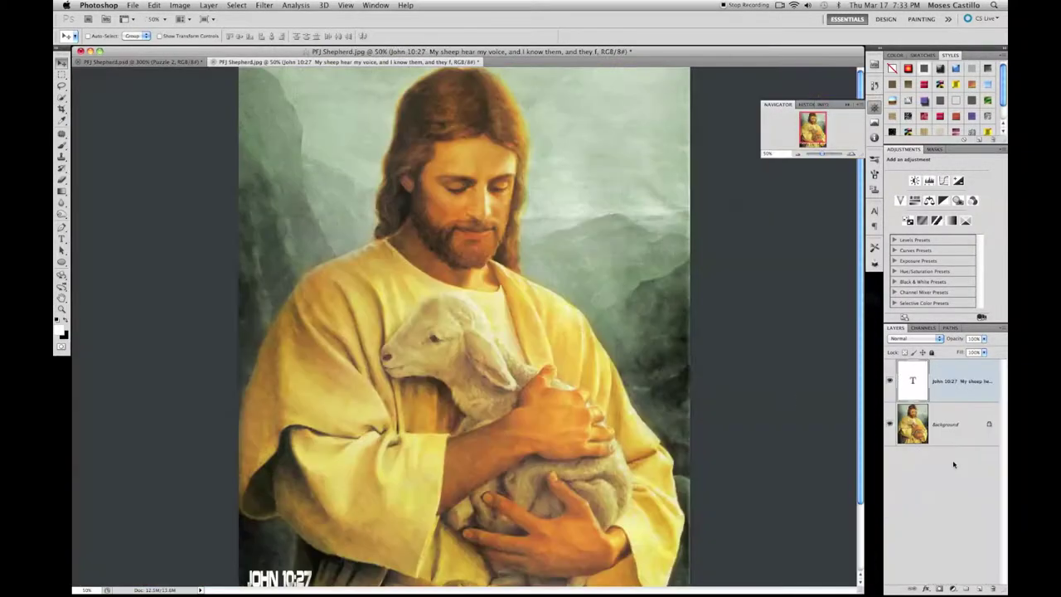
{"action": "key", "text": "super+z"}
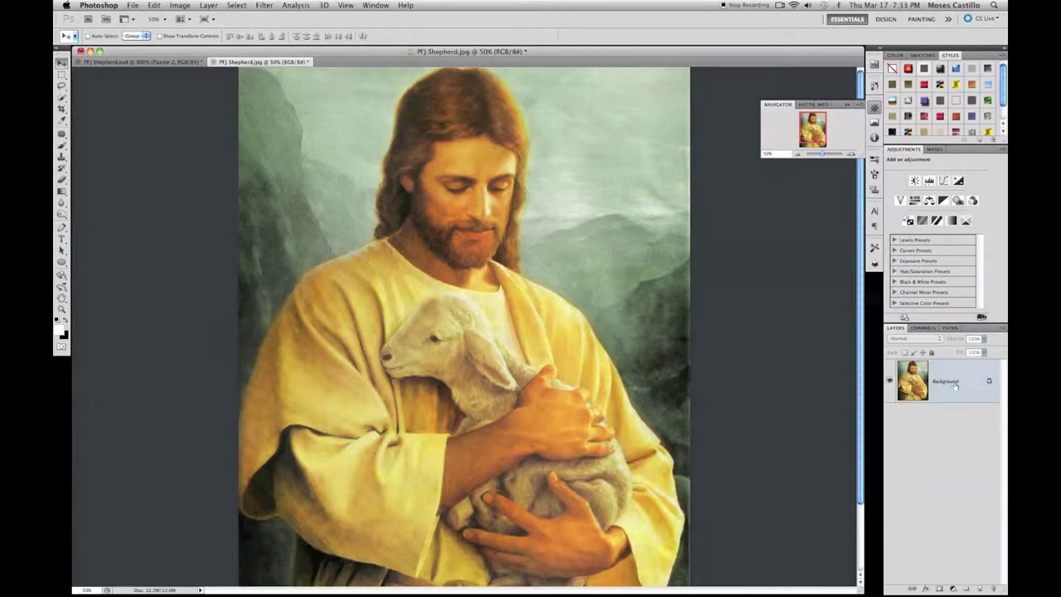
{"action": "scroll", "coordinate": [706, 340], "scroll_direction": "down", "scroll_amount": 2}
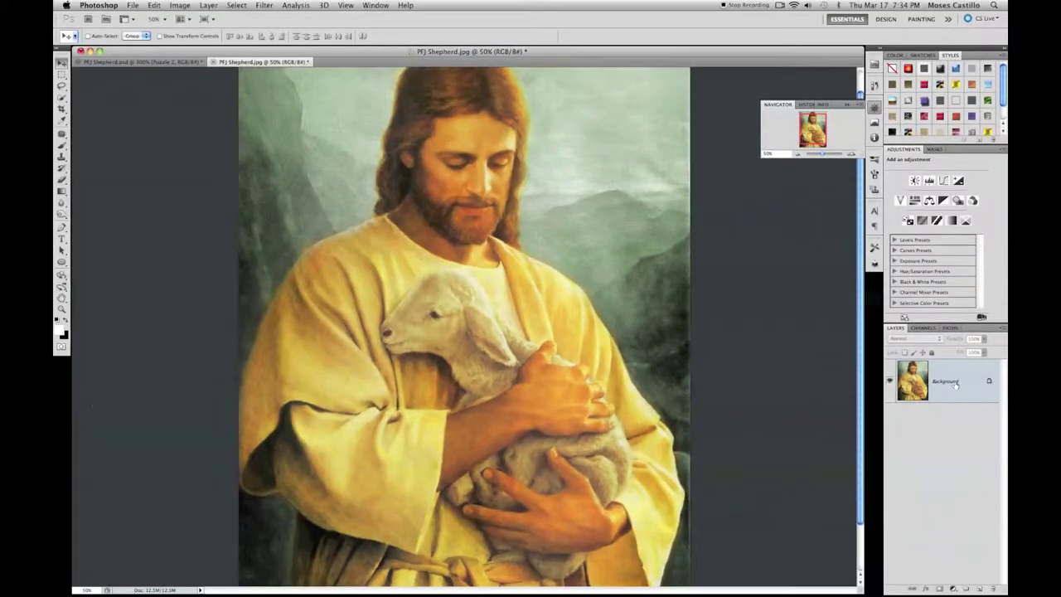
{"action": "double_click", "coordinate": [955, 383]}
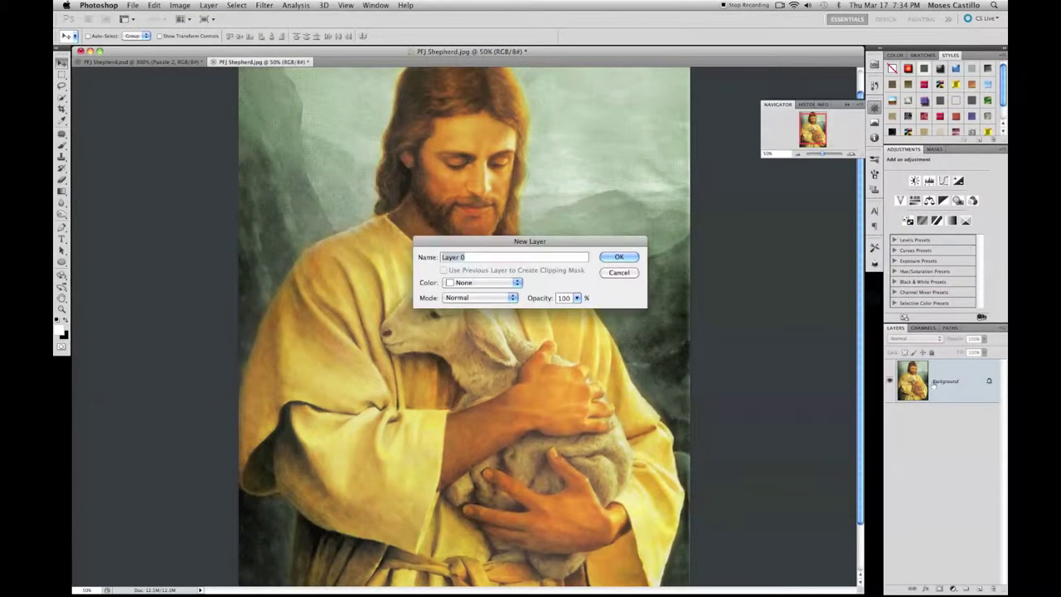
{"action": "type", "text": "Jesus"}
{"action": "key", "text": "Return"}
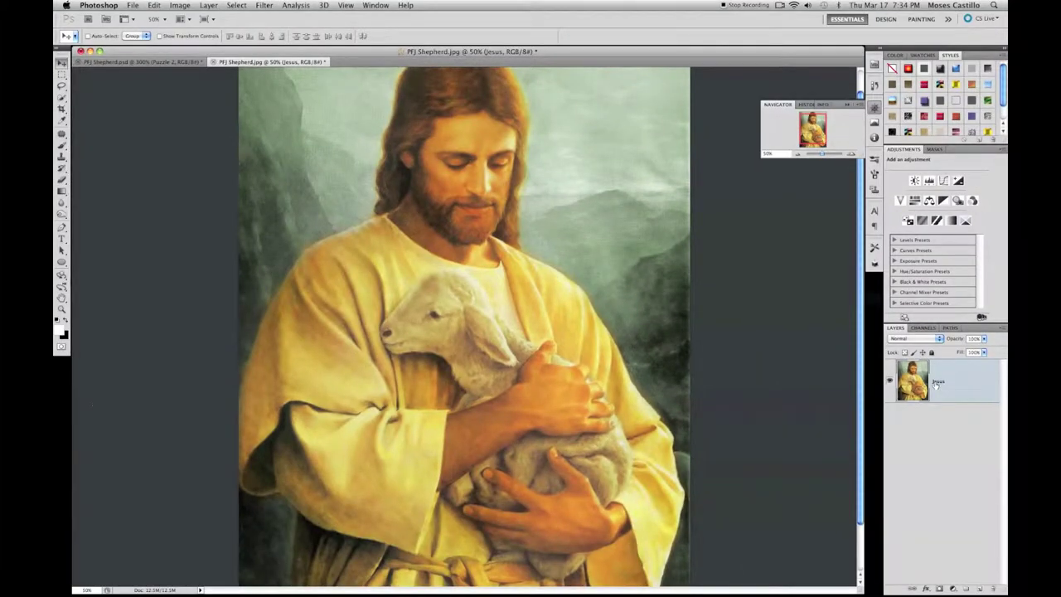
Scale the Jesus layer down slightly with Free Transform to leave a narrow transparent margin on the canvas.
{"action": "key", "text": "super+t"}
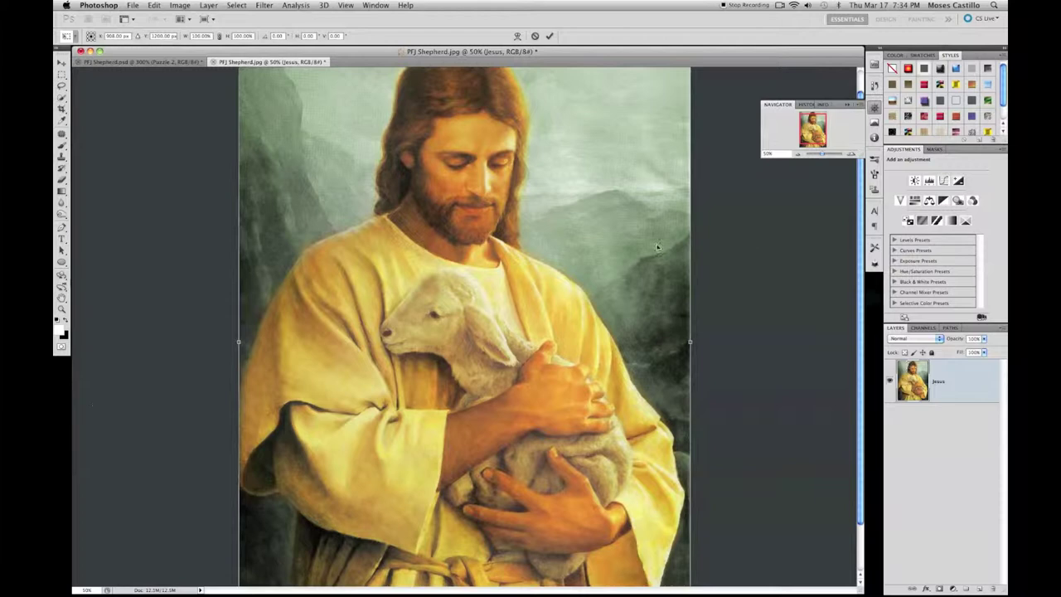
{"action": "left_click", "coordinate": [798, 154]}
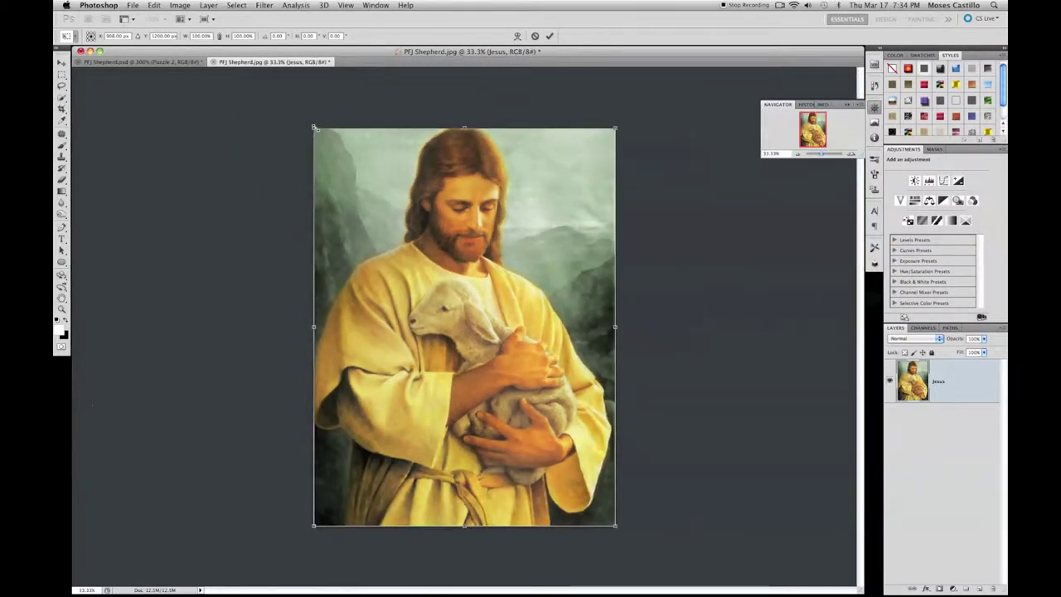
{"action": "left_click_drag", "start_coordinate": [314, 128], "coordinate": [333, 152]}
{"action": "key", "text": "Return"}
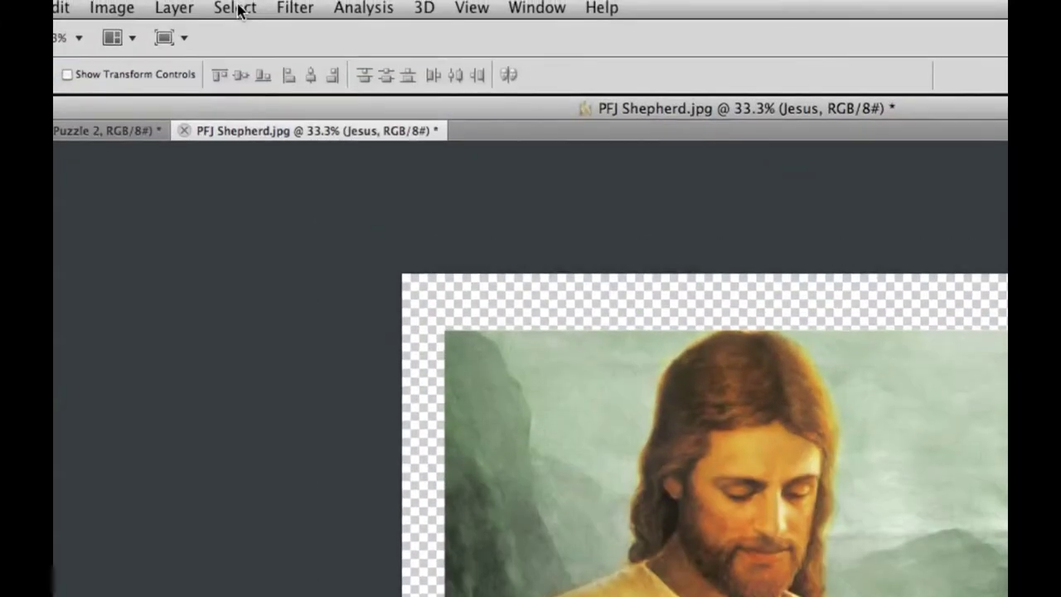
Select the entire canvas and align the Jesus layer to its vertical and horizontal centers.
{"action": "left_click", "coordinate": [237, 6]}
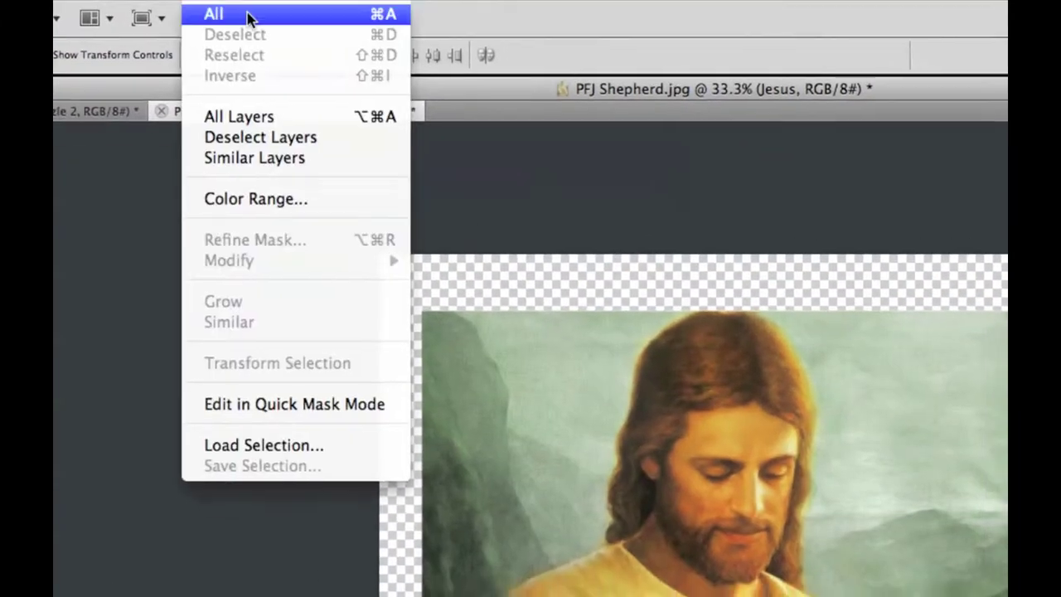
{"action": "left_click", "coordinate": [247, 14]}
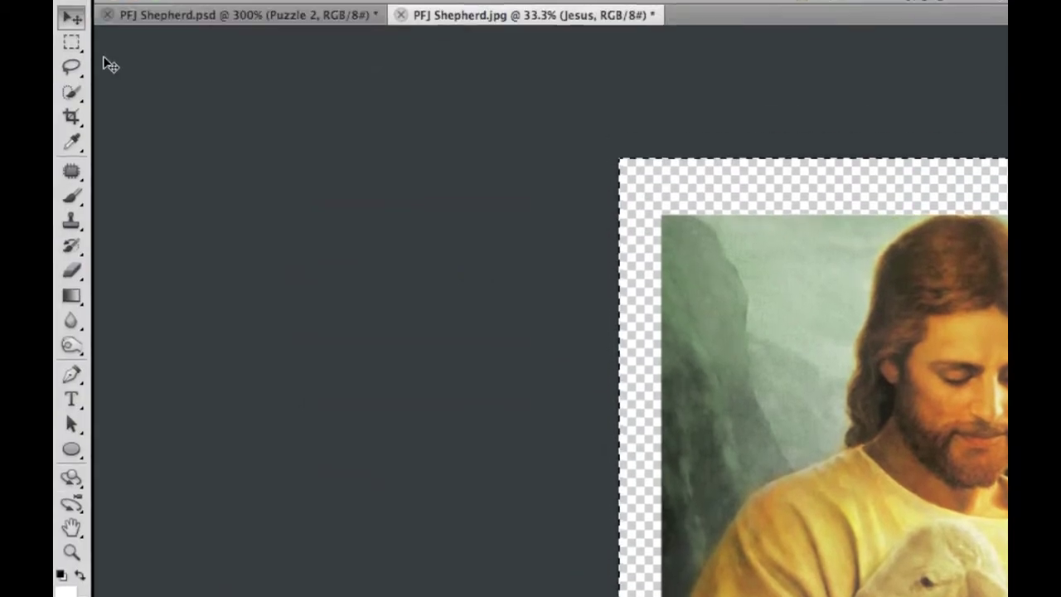
{"action": "left_click", "coordinate": [71, 44]}
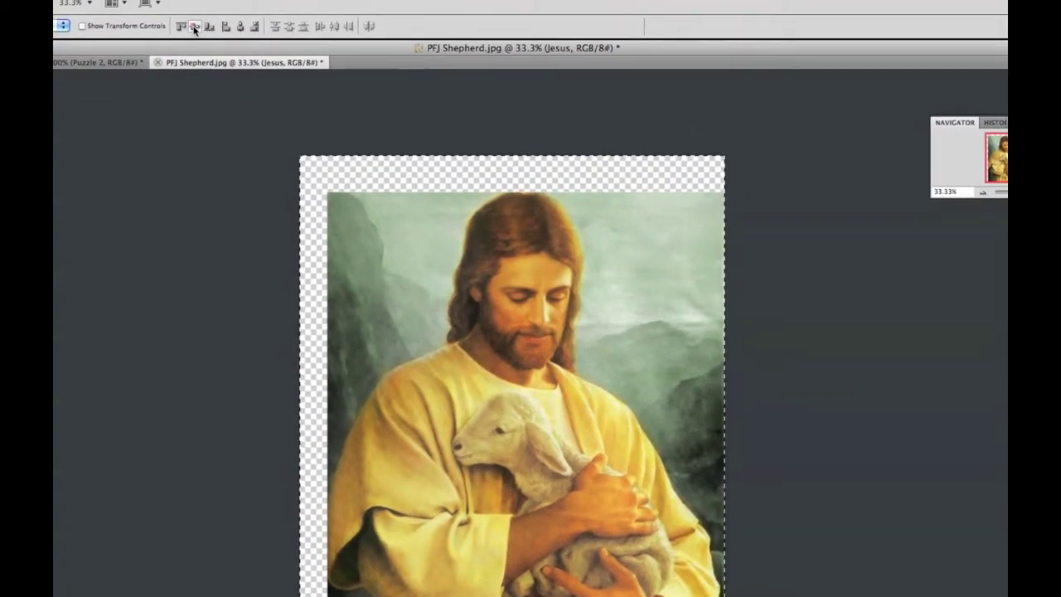
{"action": "left_click", "coordinate": [195, 27]}
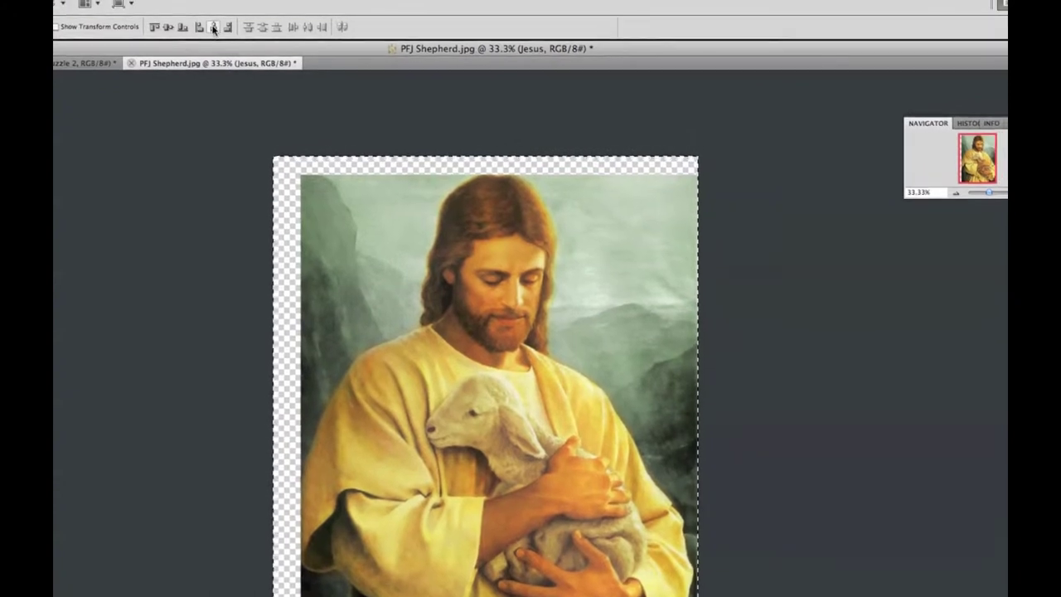
{"action": "left_click", "coordinate": [240, 27]}
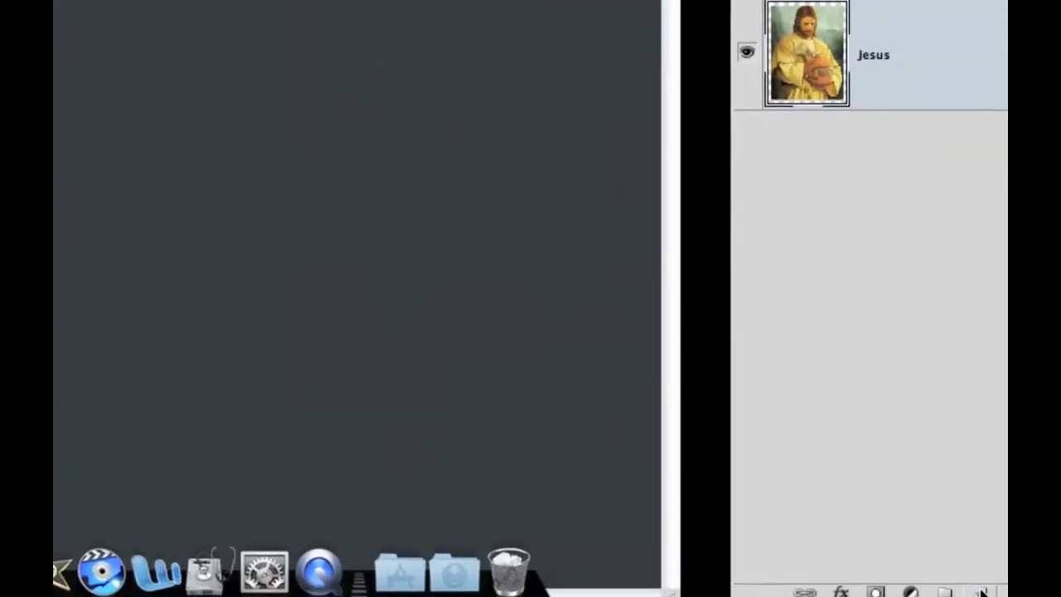
Add a white-filled layer named Background beneath the Jesus layer.
{"action": "left_click", "coordinate": [978, 588]}
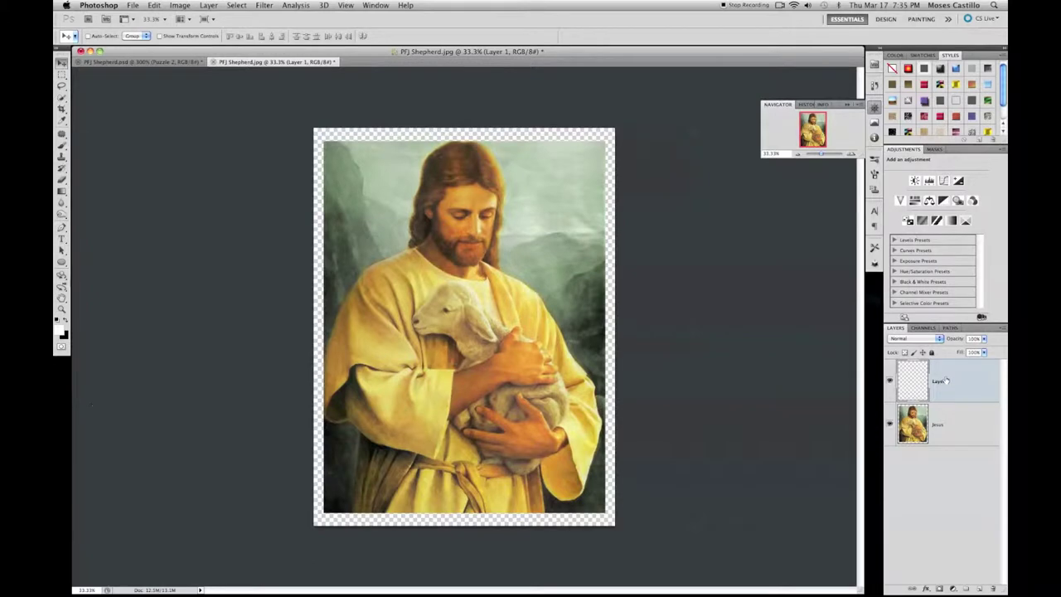
{"action": "double_click", "coordinate": [946, 381]}
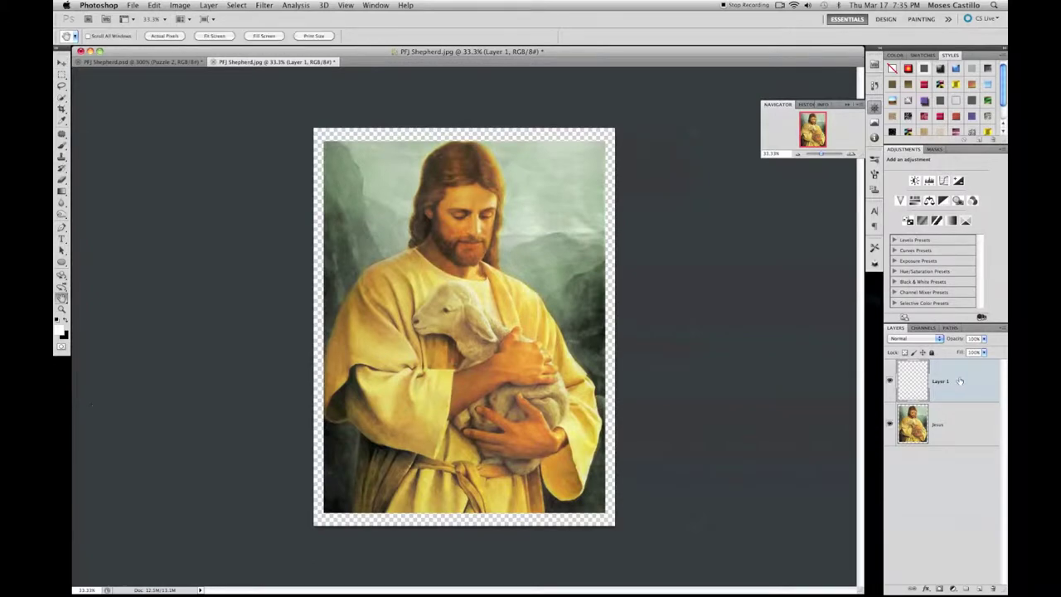
{"action": "left_click", "coordinate": [608, 248]}
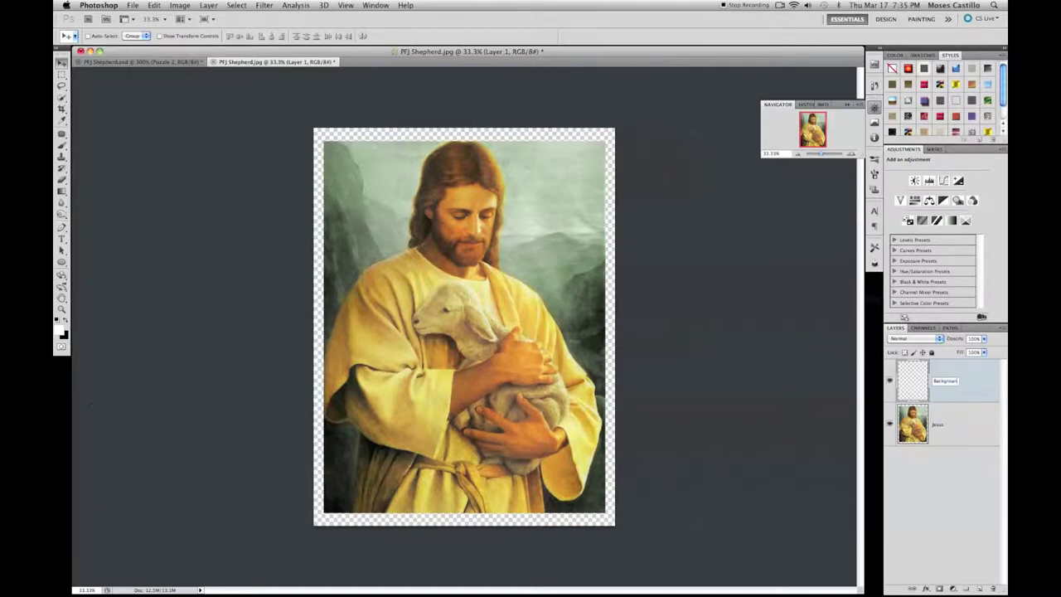
{"action": "key", "text": "Return"}
{"action": "left_click_drag", "start_coordinate": [953, 383], "coordinate": [954, 450]}
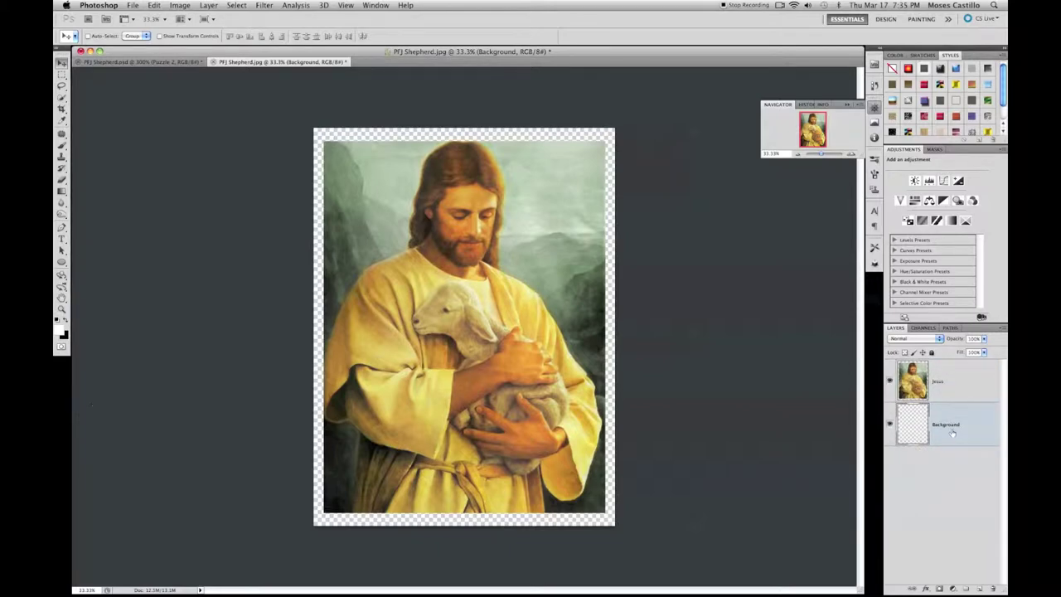
{"action": "key", "text": "super+BackSpace"}
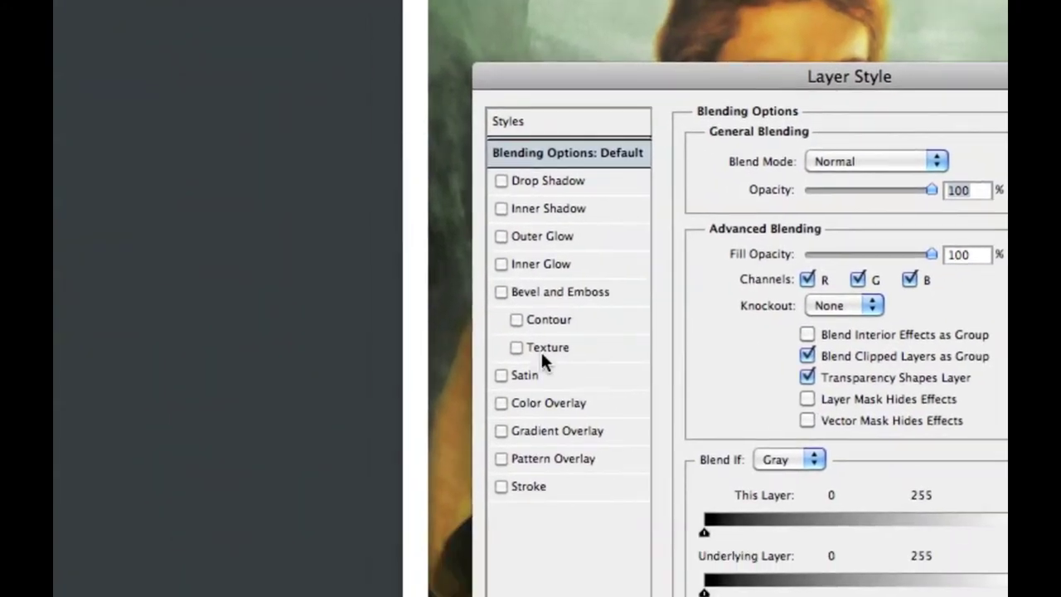
Give the Background layer a Bevel and Emboss texture using the 150 by 150 pixel grayscale Canvas pattern.
{"action": "left_click", "coordinate": [540, 350]}
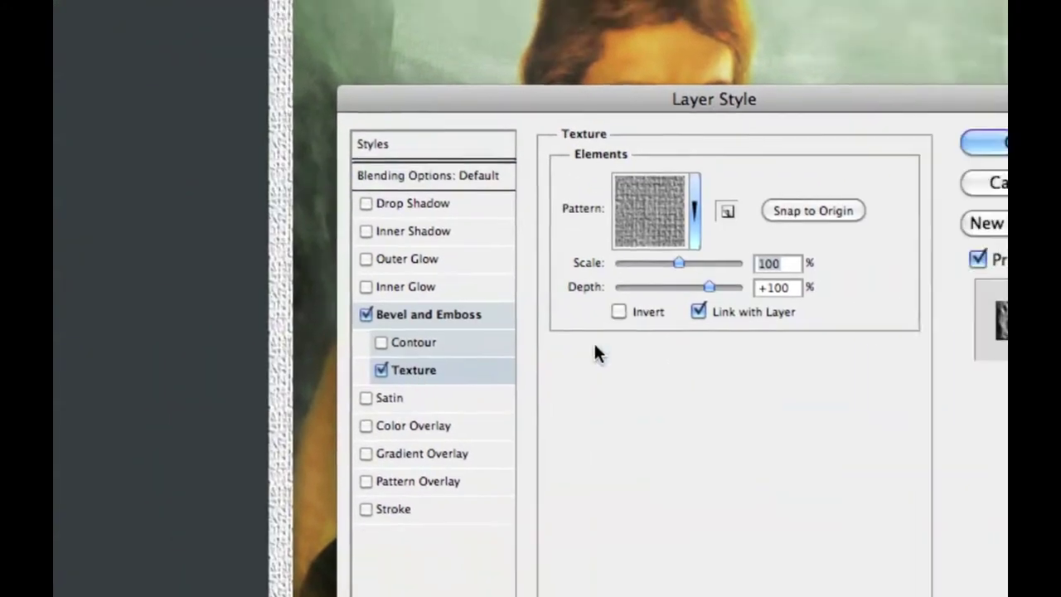
{"action": "left_click", "coordinate": [622, 309]}
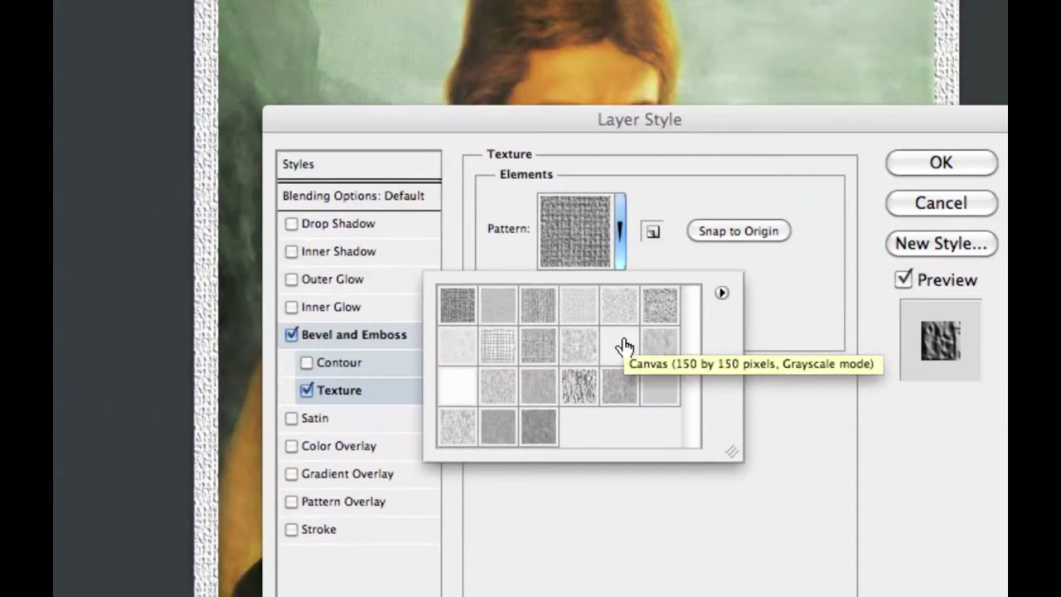
{"action": "left_click", "coordinate": [624, 346]}
{"action": "left_click", "coordinate": [624, 346]}
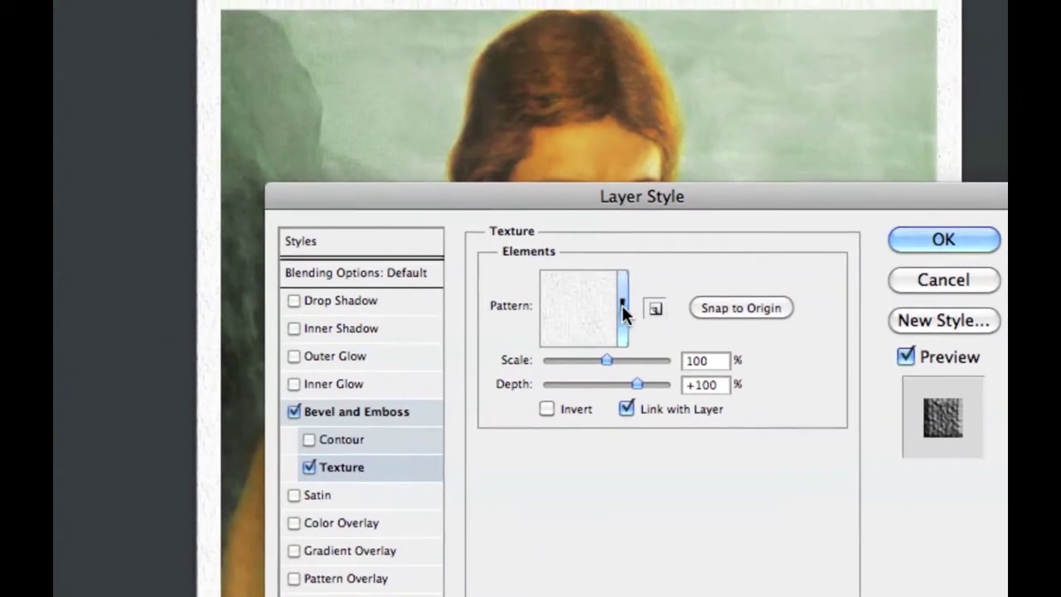
{"action": "left_click", "coordinate": [623, 306]}
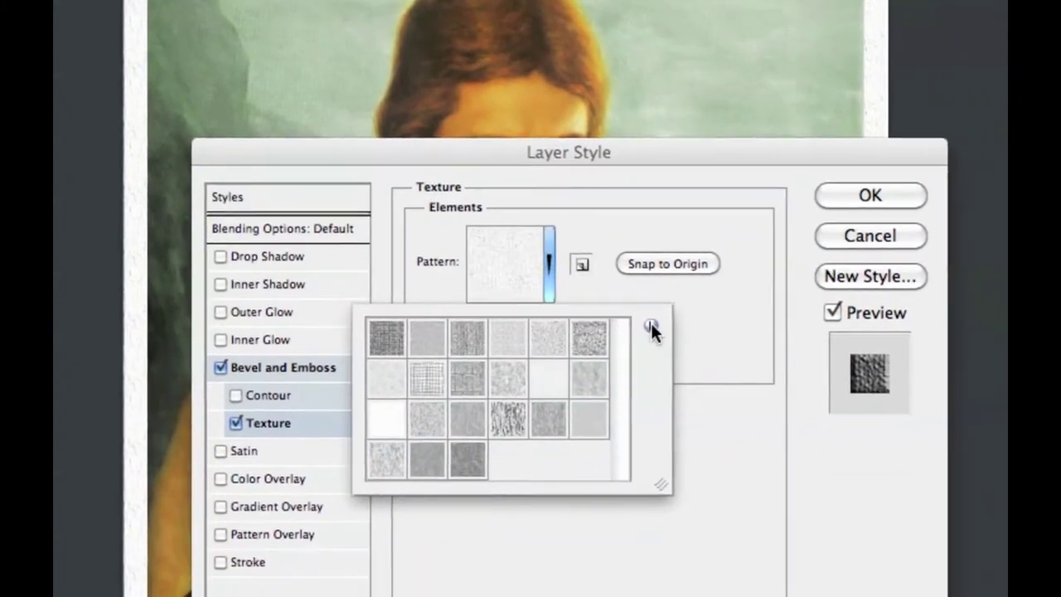
{"action": "left_click", "coordinate": [725, 370]}
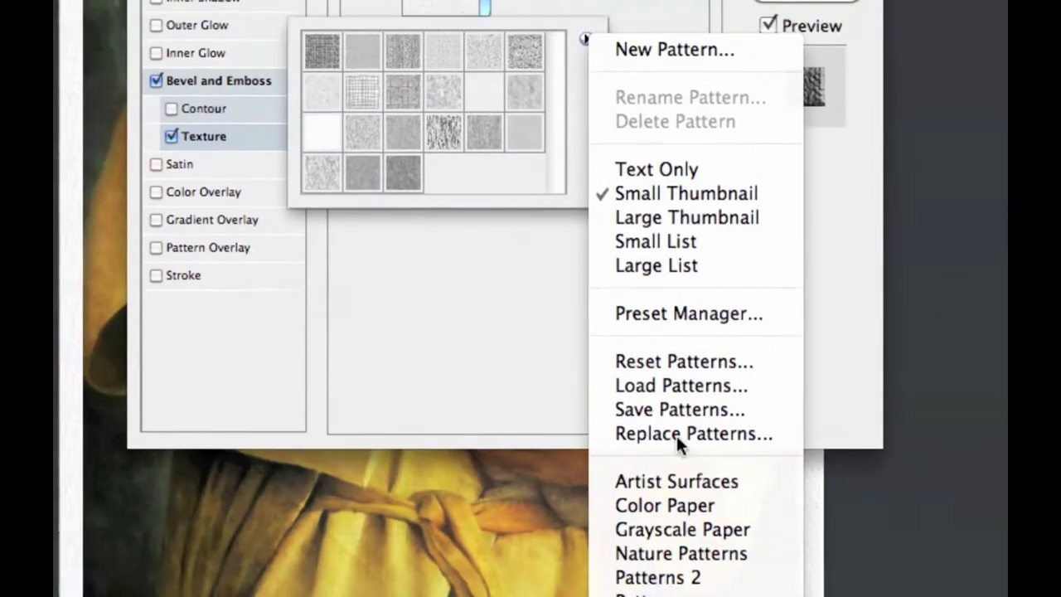
{"action": "left_click", "coordinate": [677, 439]}
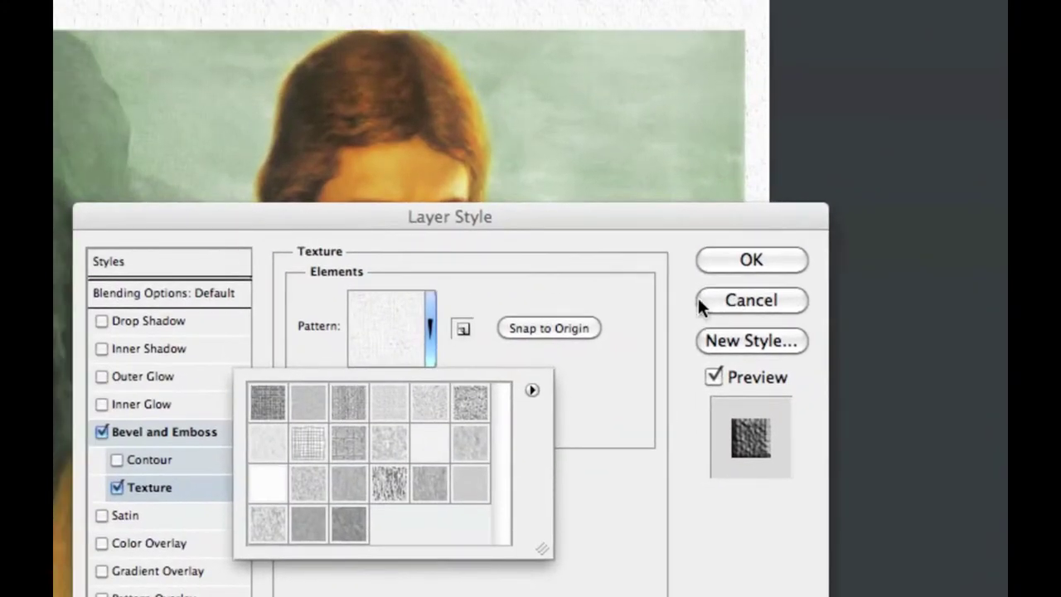
{"action": "left_click", "coordinate": [694, 298]}
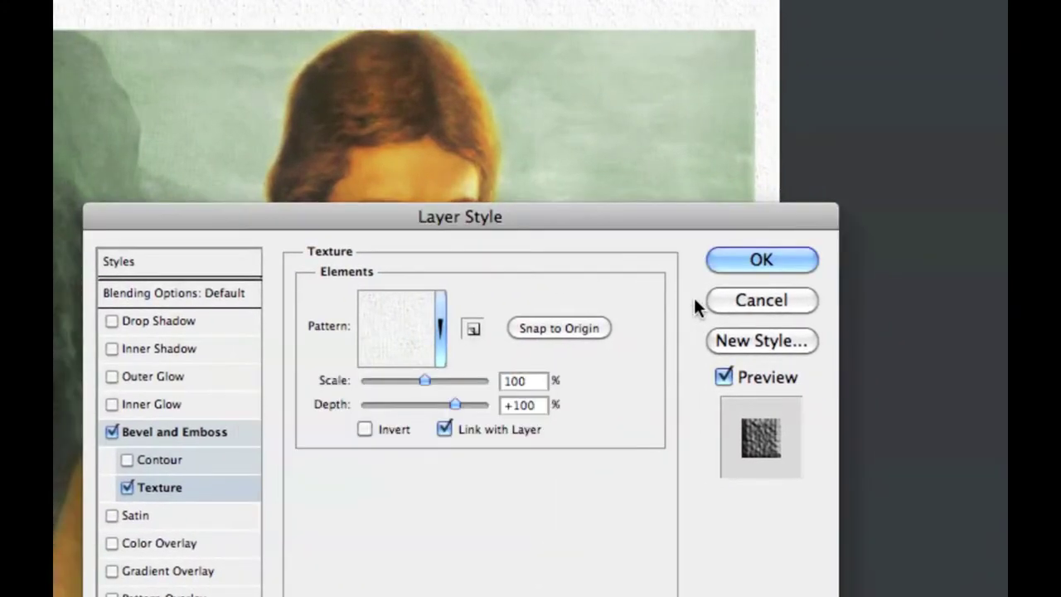
{"action": "left_click", "coordinate": [721, 262]}
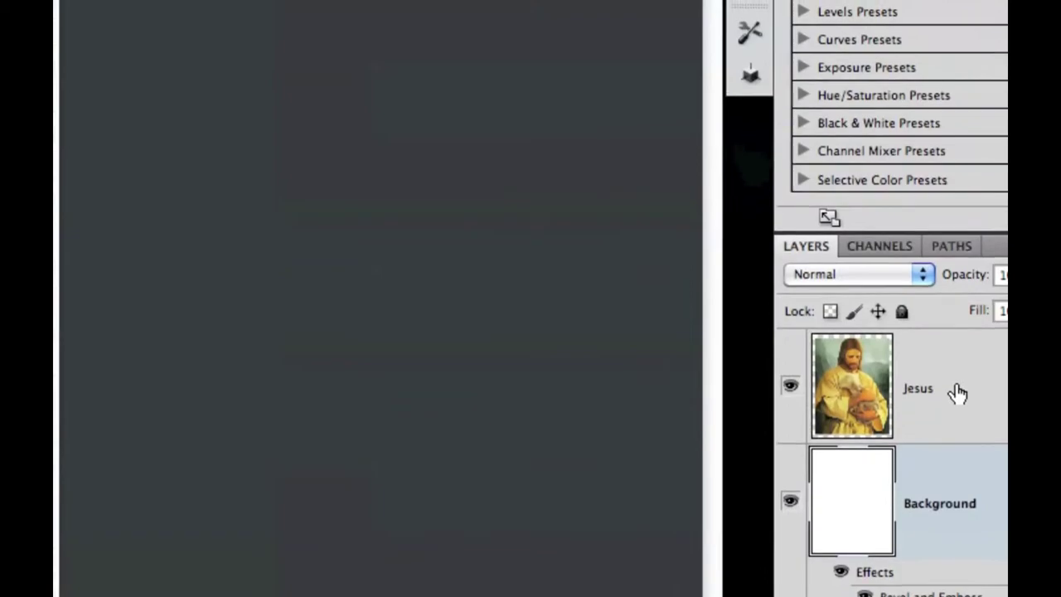
Apply the jigsaw puzzle preset layer style to the Jesus layer.
{"action": "left_click", "coordinate": [941, 383]}
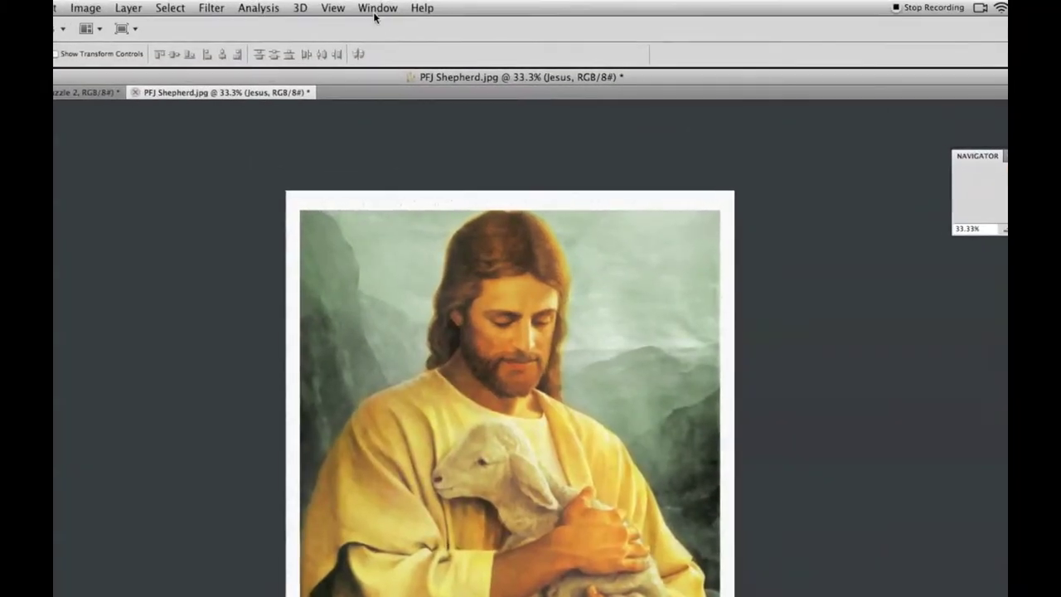
{"action": "left_click", "coordinate": [375, 5]}
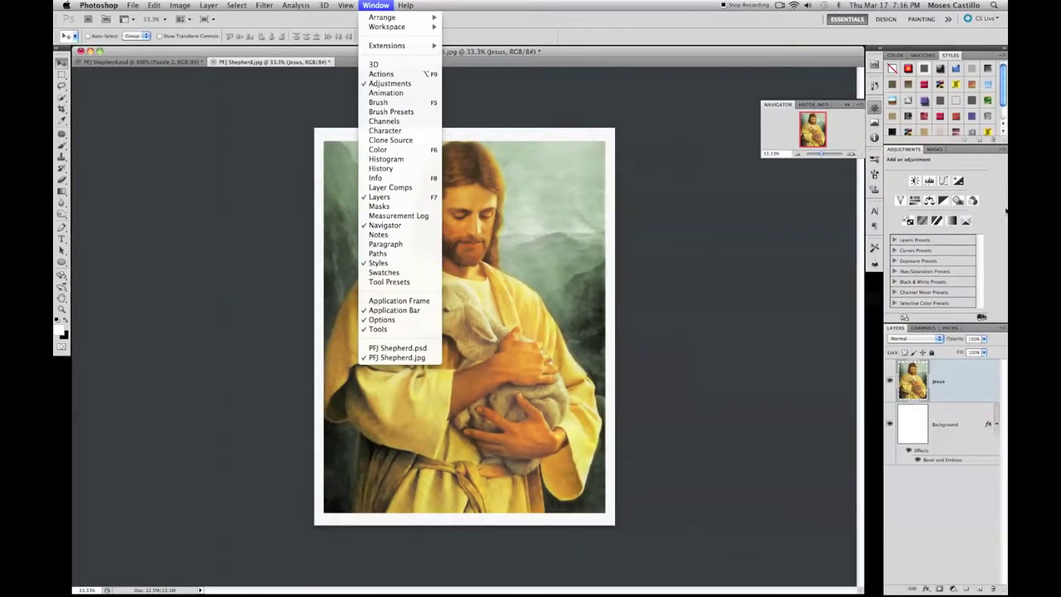
{"action": "left_click", "coordinate": [454, 180]}
{"action": "left_click", "coordinate": [912, 50]}
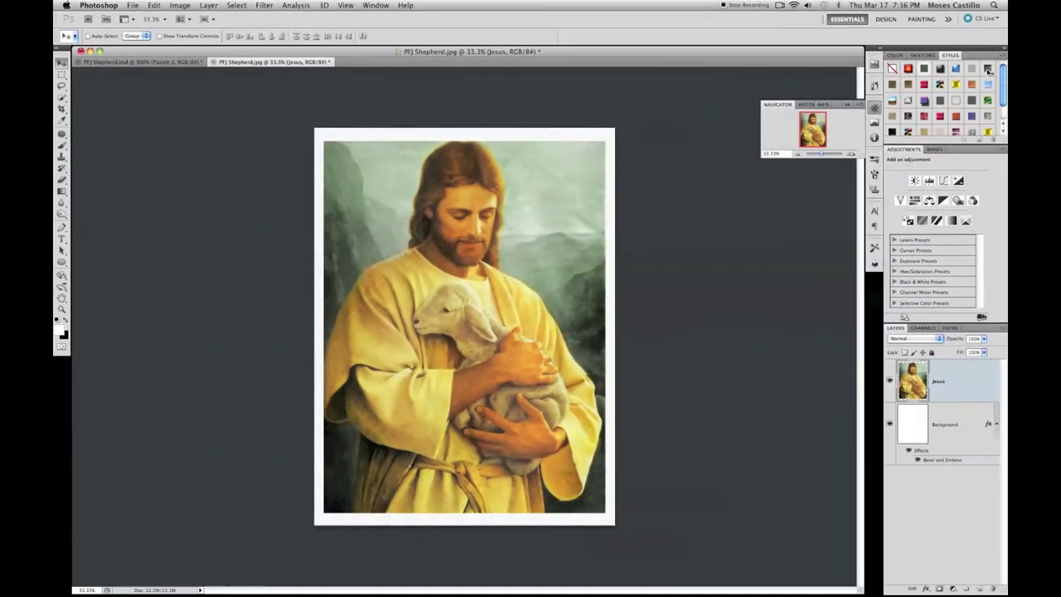
{"action": "left_click", "coordinate": [987, 131]}
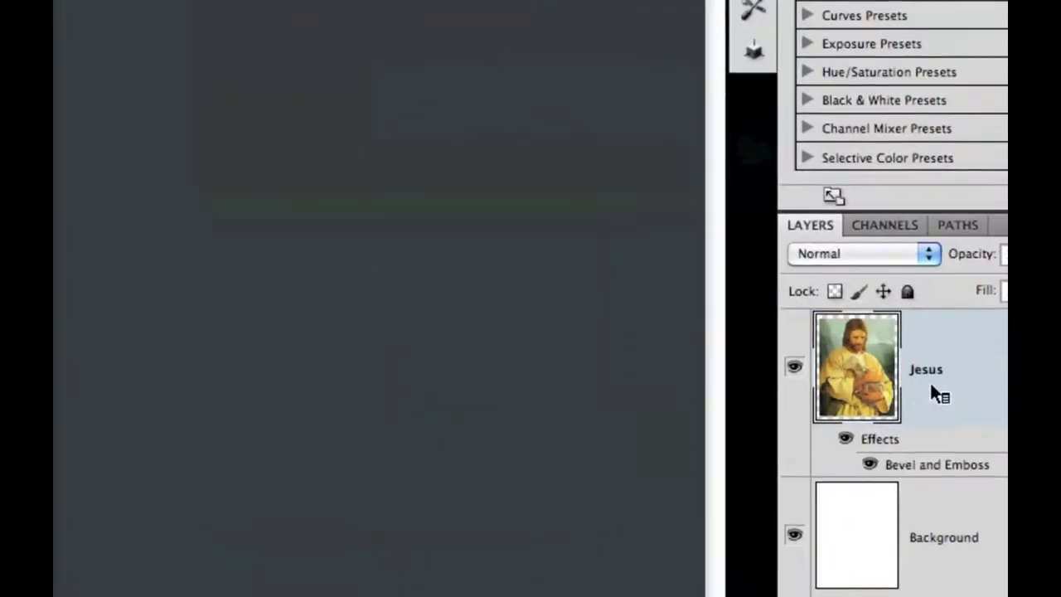
Set the scale of the Jesus layer's Bevel and Emboss puzzle texture to 590%.
{"action": "double_click", "coordinate": [967, 383]}
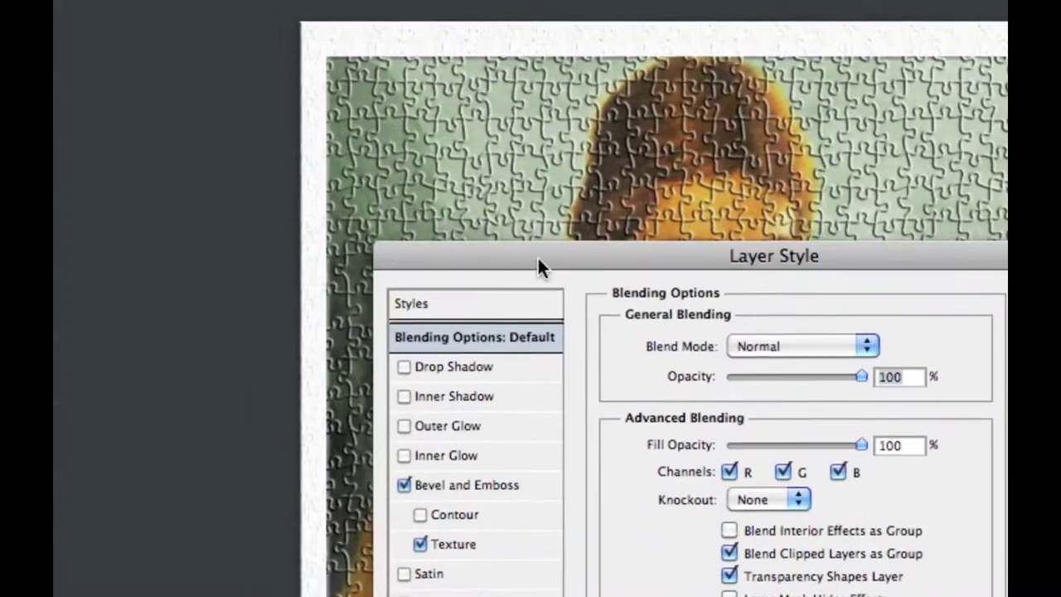
{"action": "left_click_drag", "start_coordinate": [506, 165], "coordinate": [651, 215]}
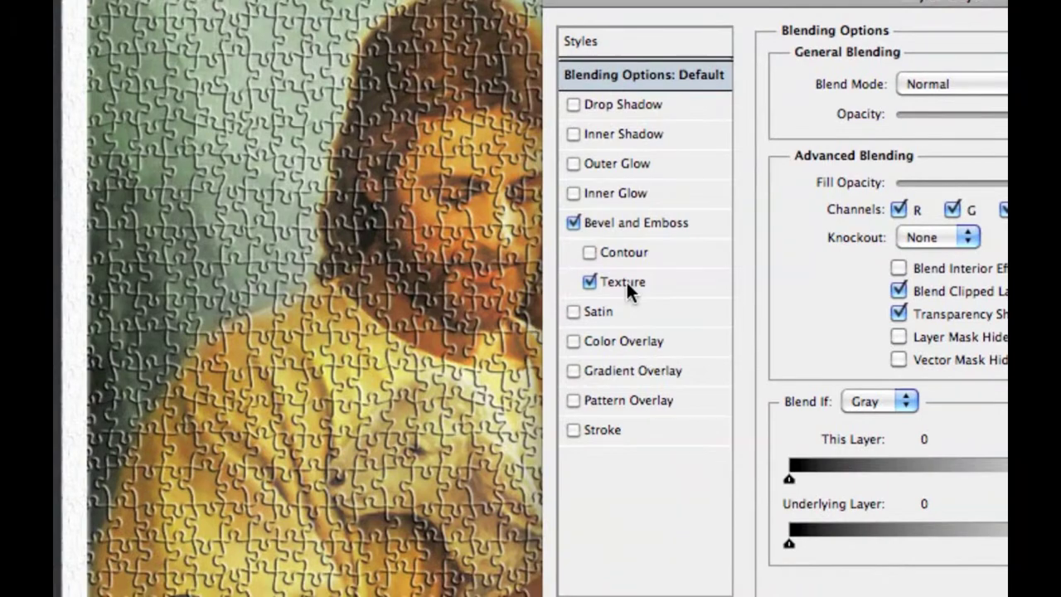
{"action": "left_click", "coordinate": [626, 282]}
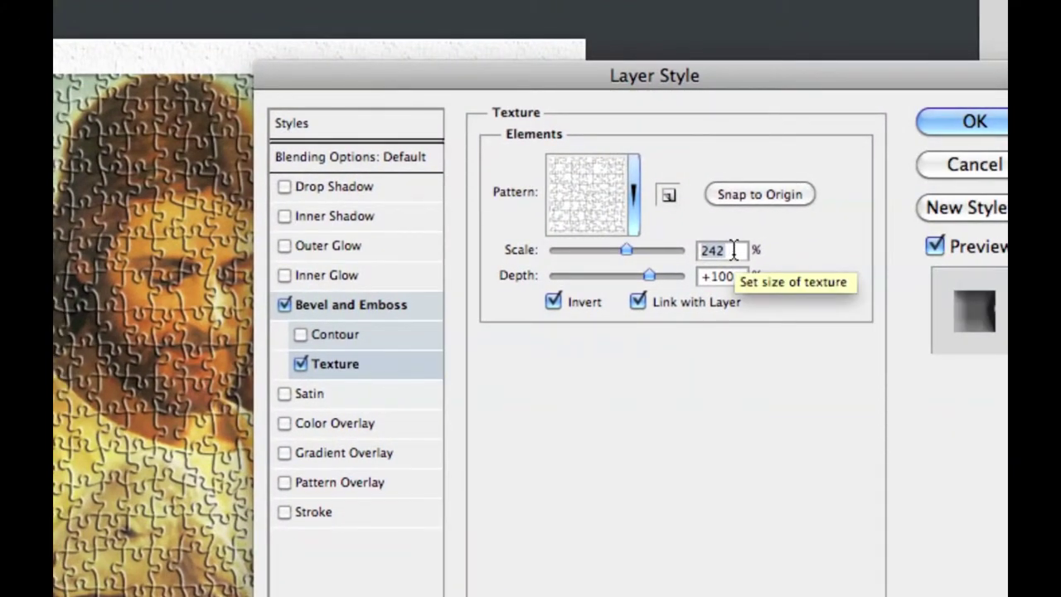
{"action": "double_click", "coordinate": [733, 250]}
{"action": "type", "text": "590"}
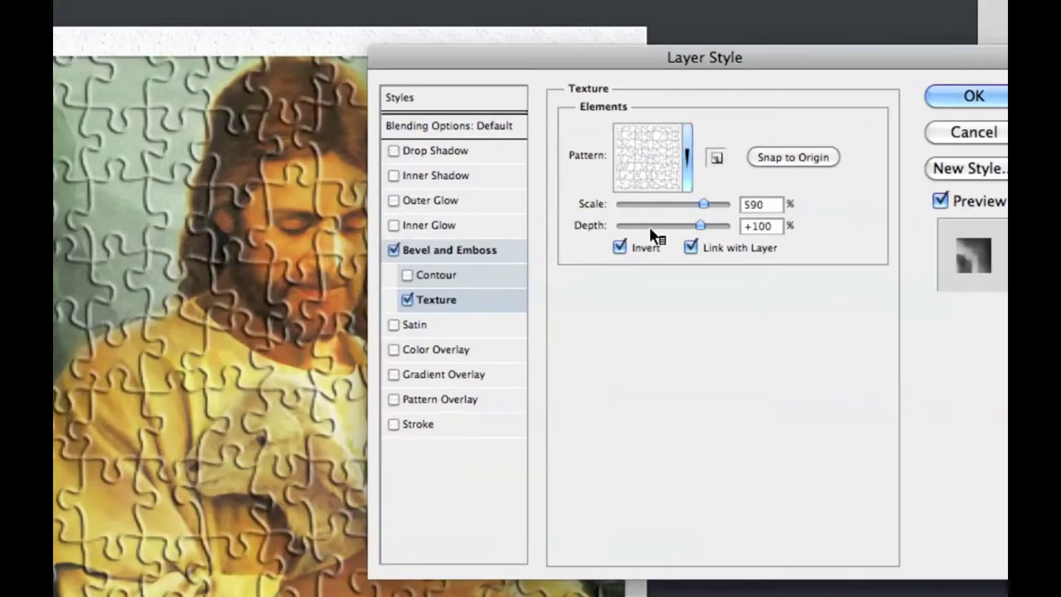
Turn off Invert for the puzzle texture, set its depth to +83%, and accept the layer style.
{"action": "left_click", "coordinate": [619, 246]}
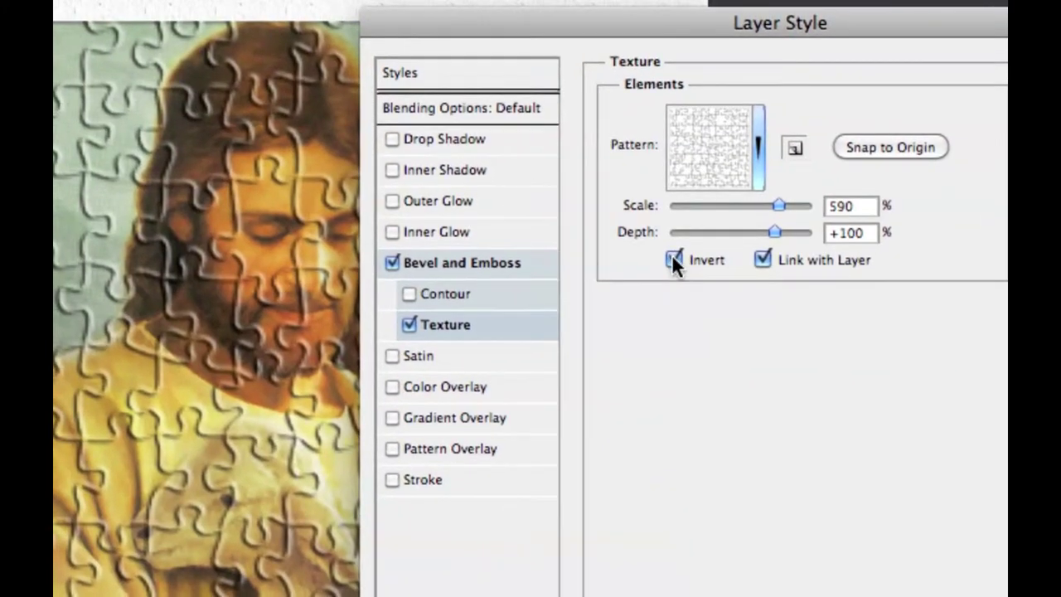
{"action": "left_click", "coordinate": [673, 257]}
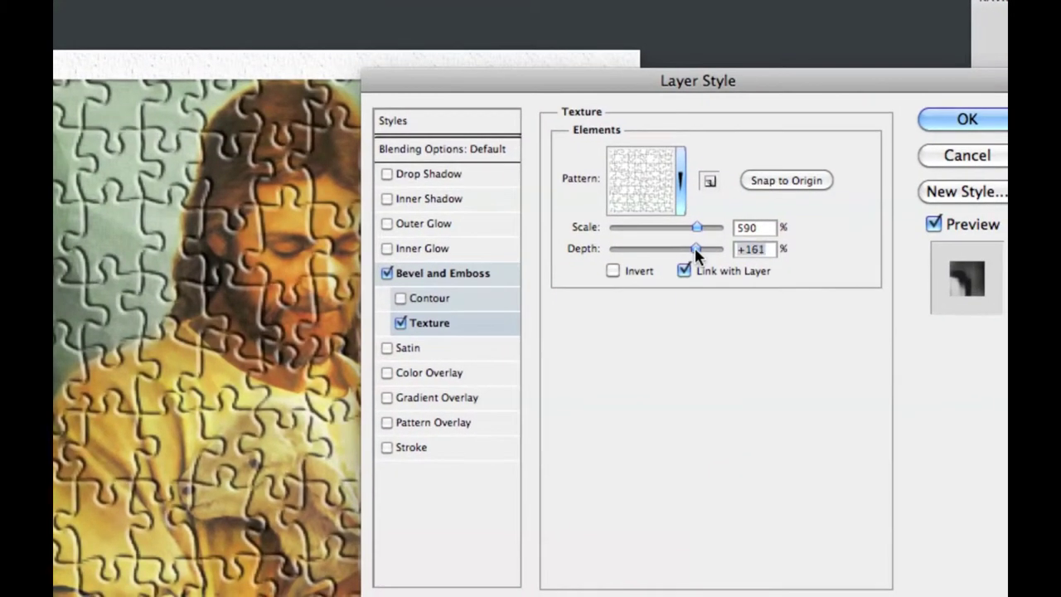
{"action": "left_click_drag", "start_coordinate": [695, 250], "coordinate": [690, 250]}
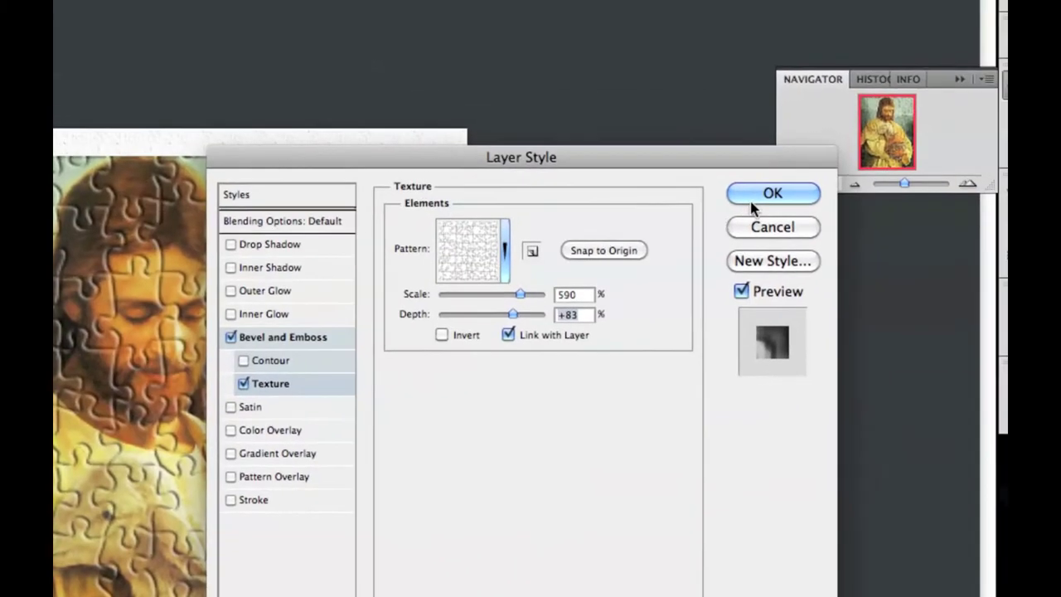
{"action": "left_click", "coordinate": [756, 207]}
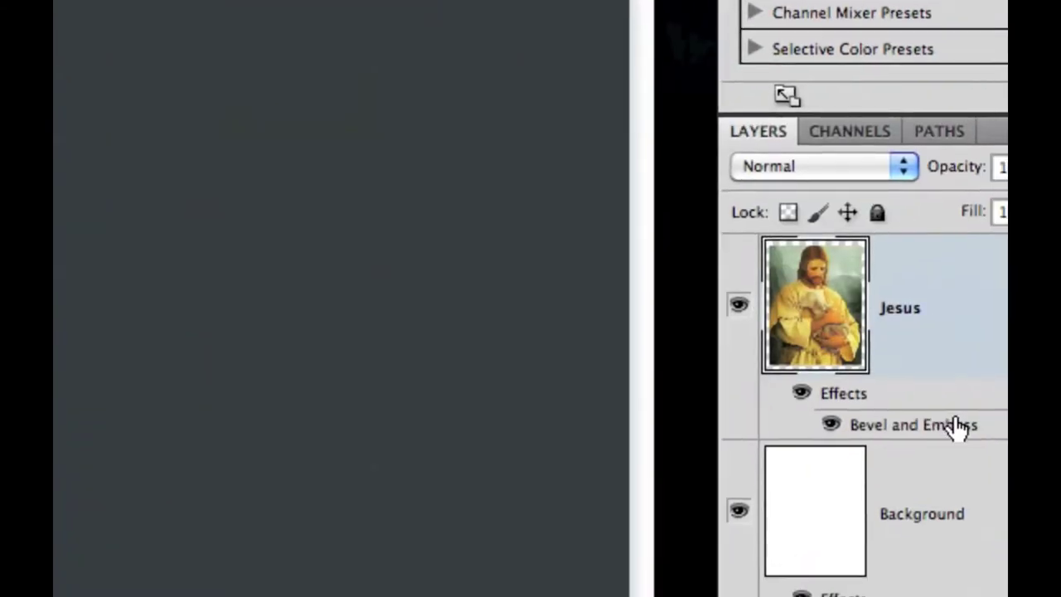
Add an empty layer beneath the Jesus layer and merge the Jesus layer down into it.
{"action": "left_click", "coordinate": [1002, 518]}
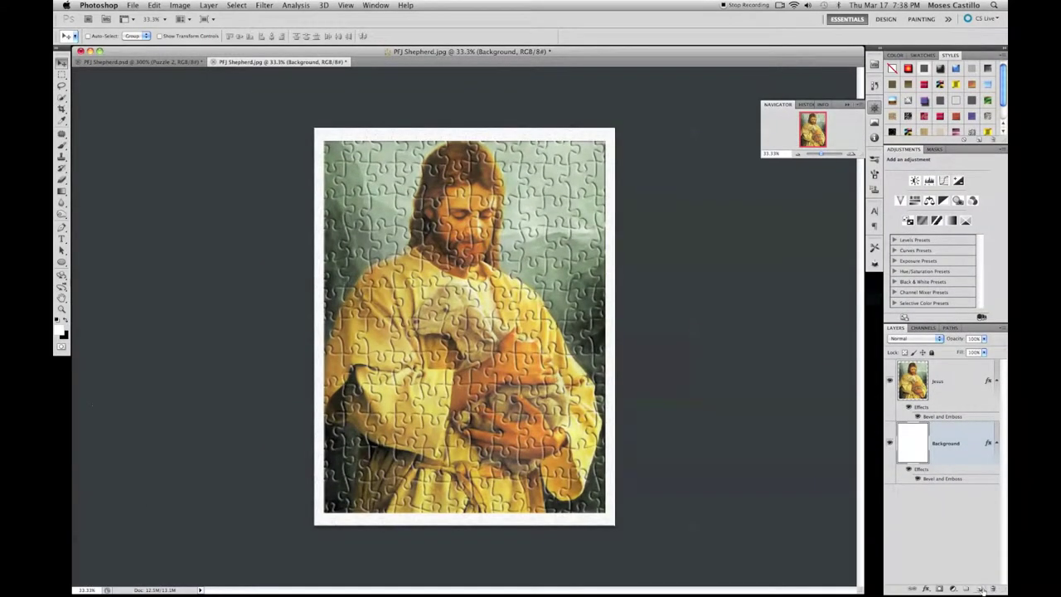
{"action": "left_click", "coordinate": [980, 588]}
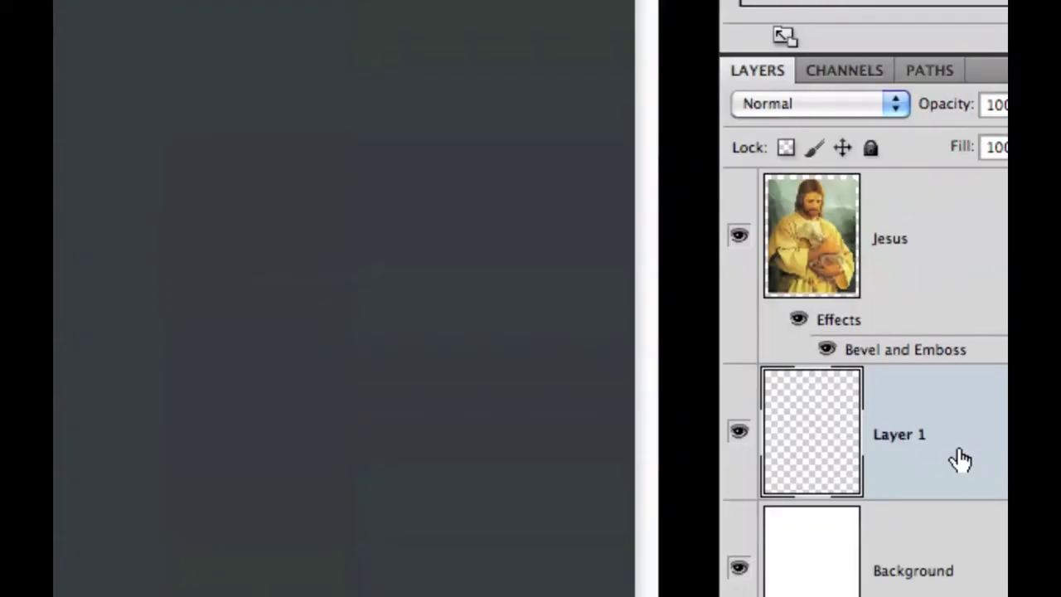
{"action": "left_click", "coordinate": [916, 240]}
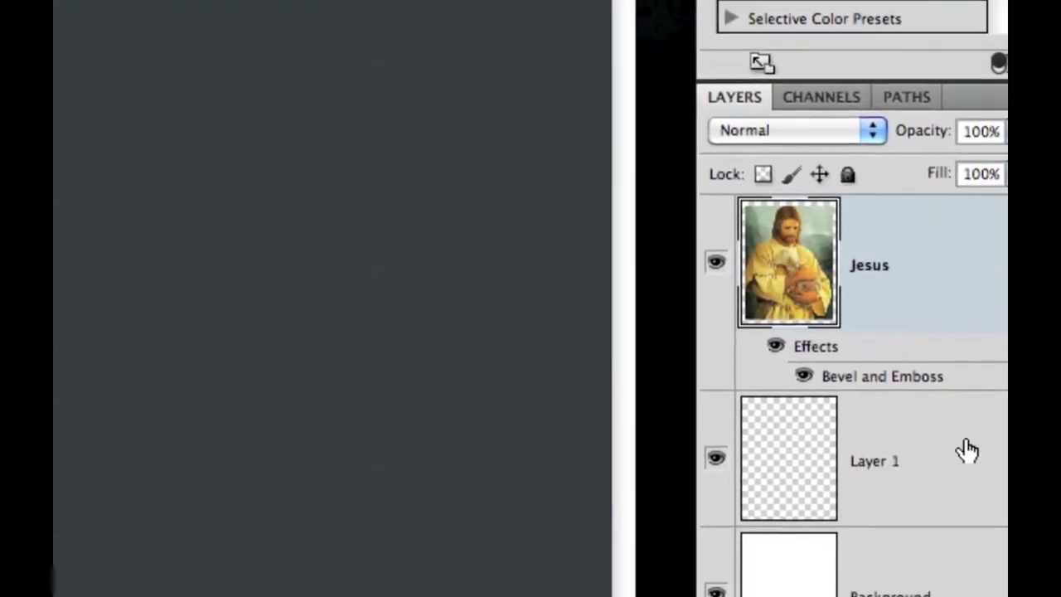
{"action": "key", "text": "super+e"}
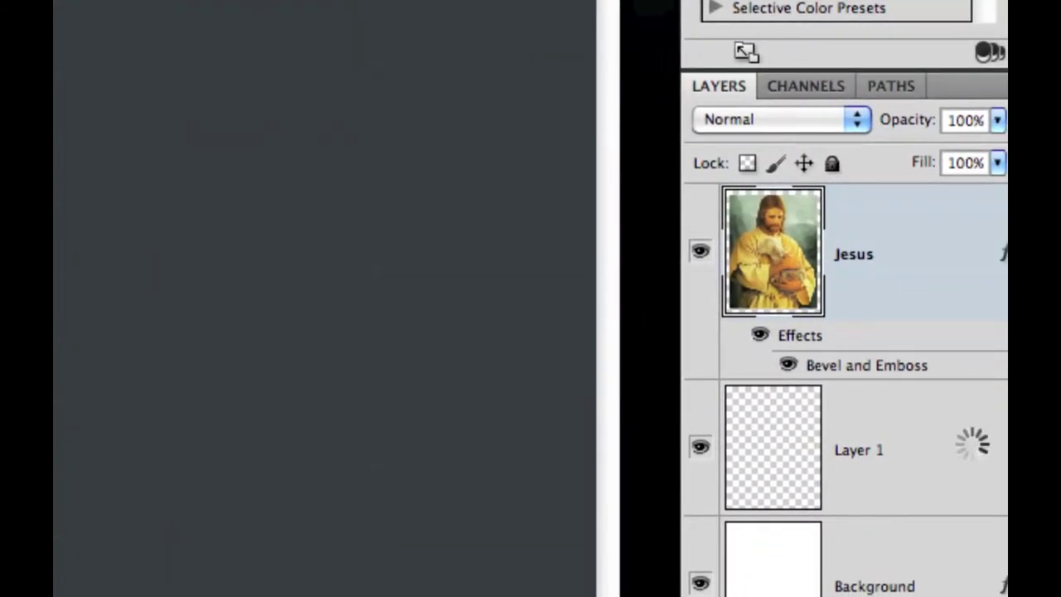
Rename the merged picture layer as Jesus.
{"action": "double_click", "coordinate": [945, 403]}
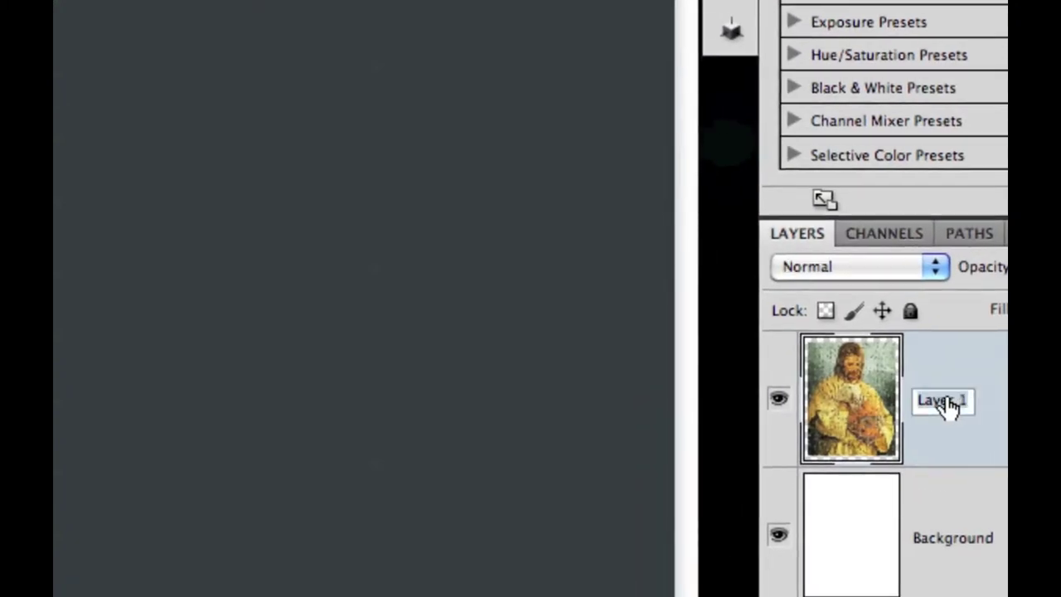
{"action": "type", "text": "Jesus"}
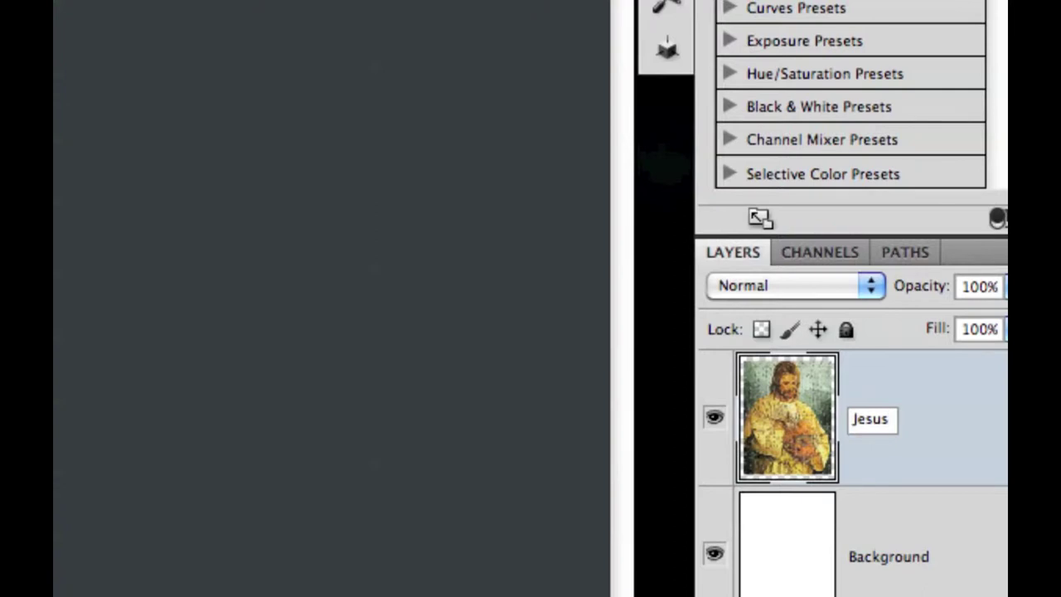
{"action": "key", "text": "Return"}
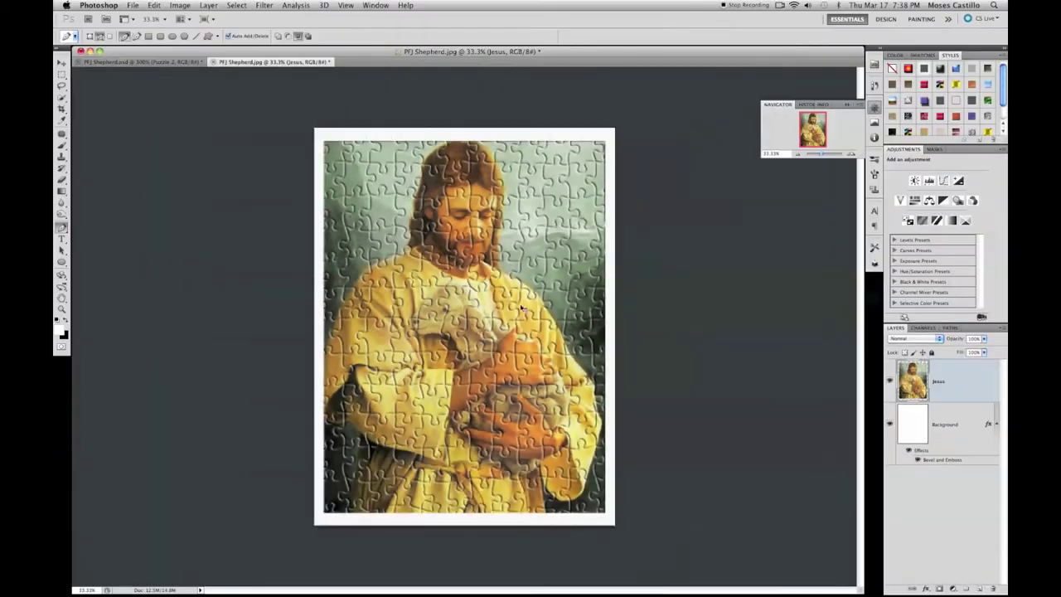
Trace a closed Pen tool path around one puzzle piece on the yellow sleeve beside the lamb's head.
{"action": "left_click", "coordinate": [852, 155]}
{"action": "left_click", "coordinate": [852, 155]}
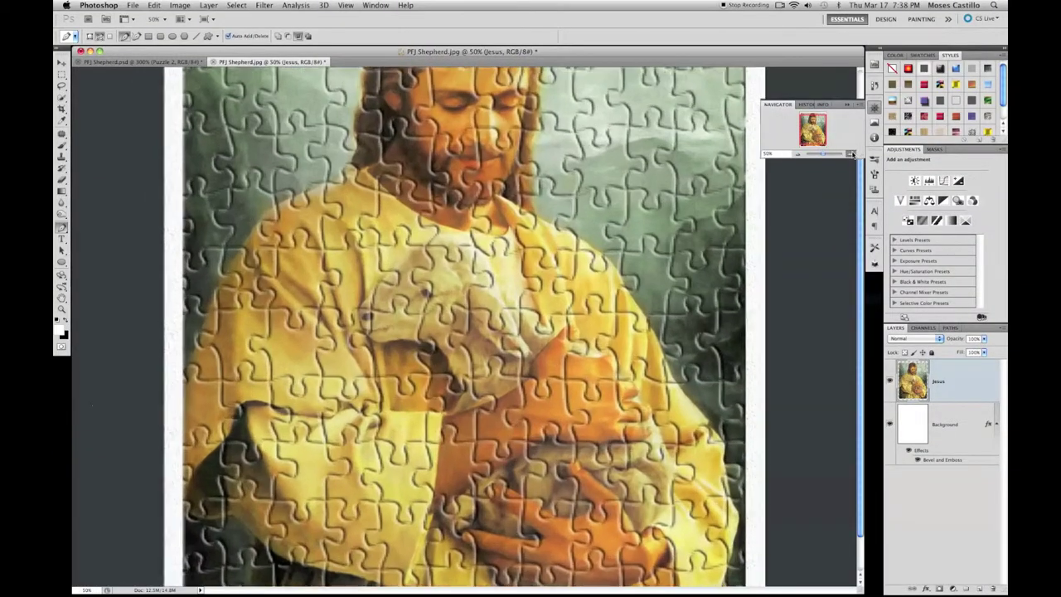
{"action": "left_click", "coordinate": [852, 155]}
{"action": "left_click", "coordinate": [852, 155]}
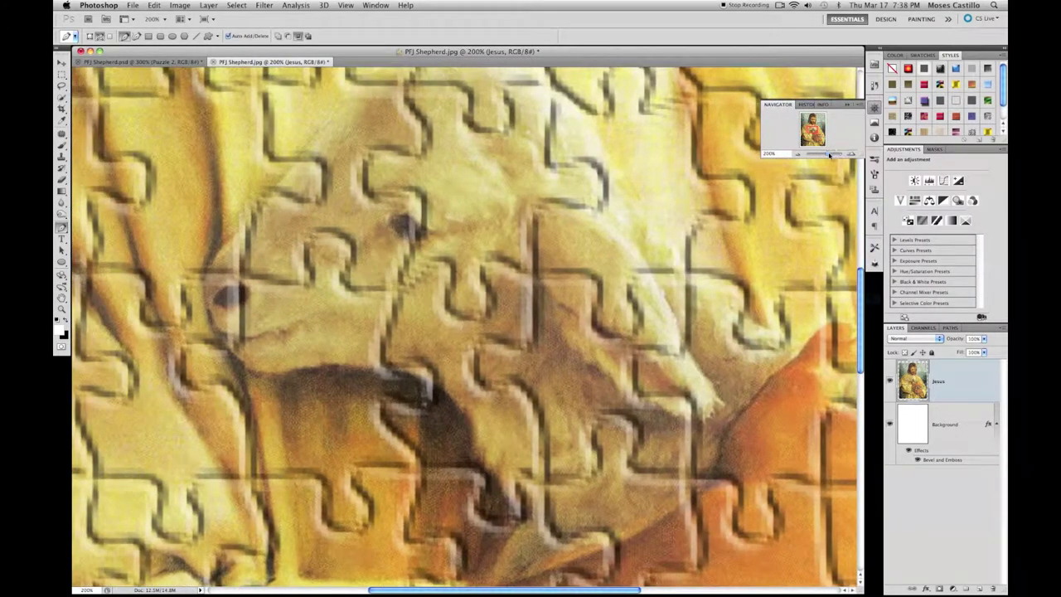
{"action": "left_click_drag", "start_coordinate": [829, 155], "coordinate": [826, 156]}
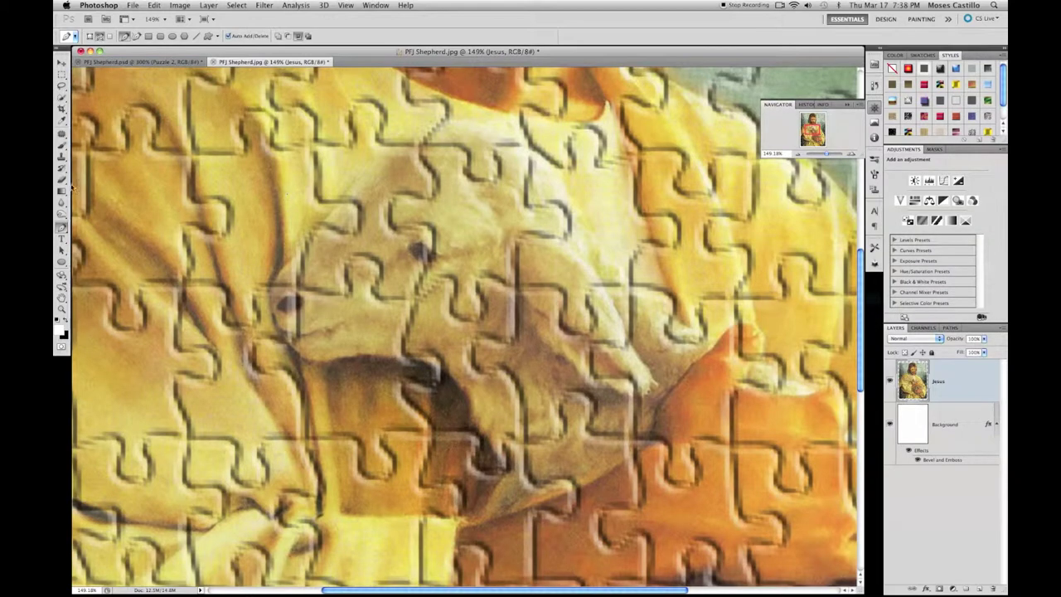
{"action": "left_click_drag", "start_coordinate": [823, 135], "coordinate": [756, 154]}
{"action": "scroll", "coordinate": [191, 349], "scroll_direction": "down", "scroll_amount": 3}
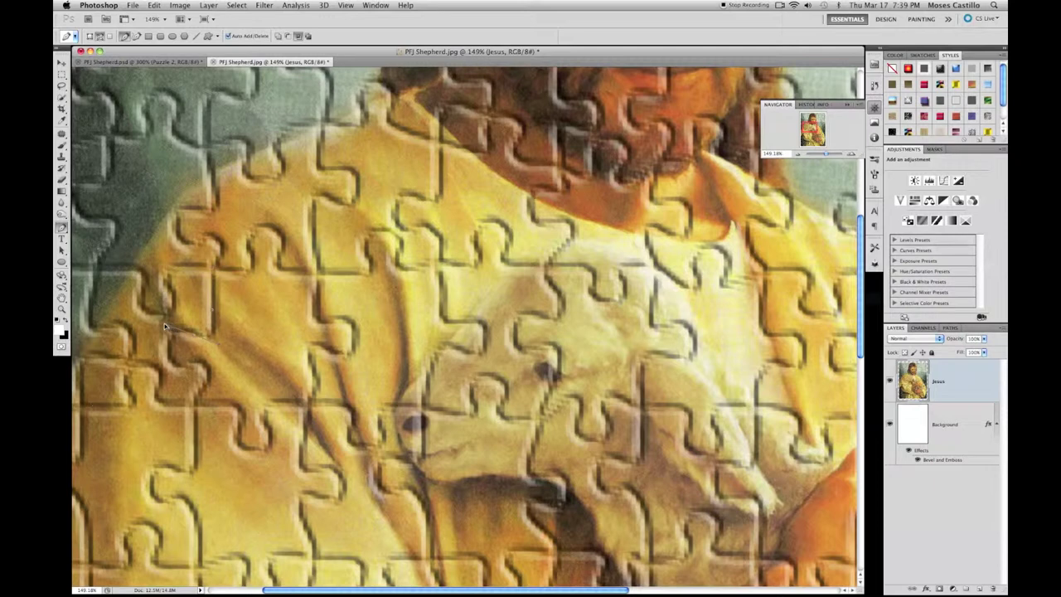
{"action": "left_click_drag", "start_coordinate": [166, 326], "coordinate": [193, 338]}
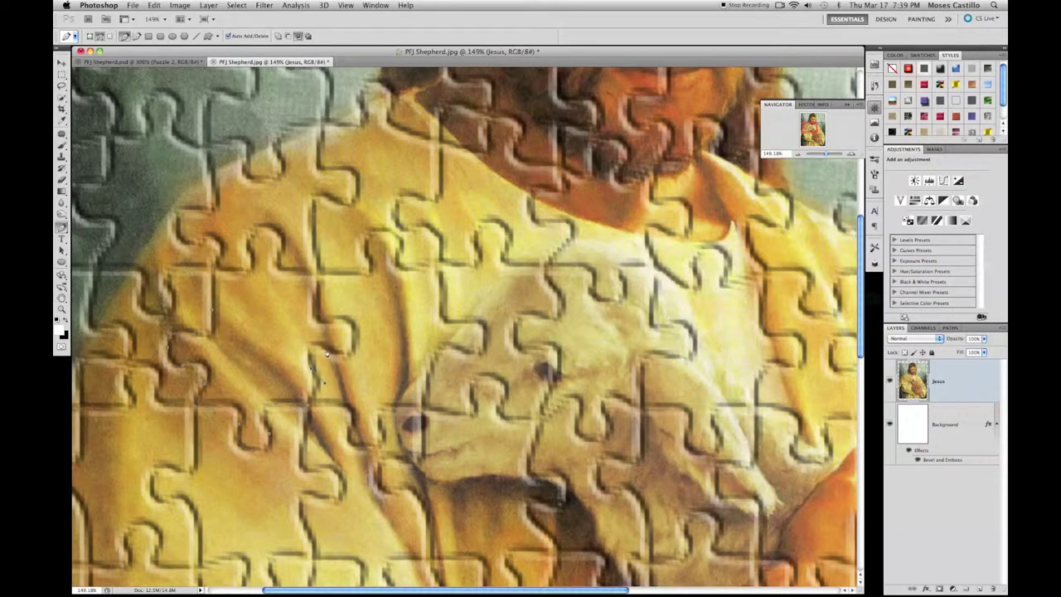
{"action": "left_click_drag", "start_coordinate": [326, 350], "coordinate": [362, 366]}
{"action": "left_click", "coordinate": [327, 351], "text": "alt"}
{"action": "left_click_drag", "start_coordinate": [278, 260], "coordinate": [285, 233]}
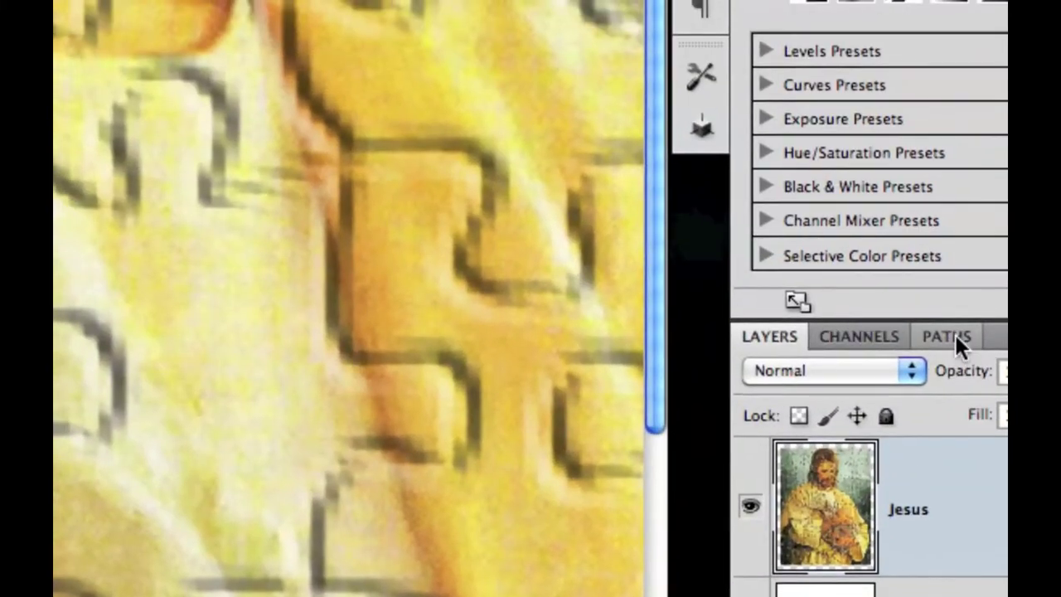
Delete the saved paths Puzzle 2 and Puzzle 1, keeping only the work path.
{"action": "left_click", "coordinate": [949, 335]}
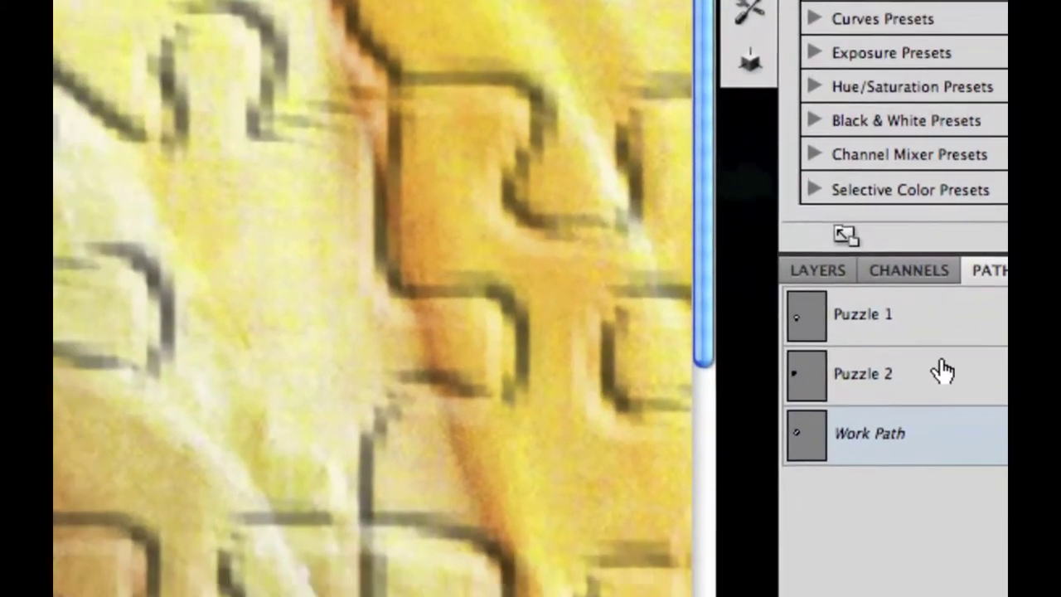
{"action": "left_click", "coordinate": [872, 442]}
{"action": "key", "text": "Delete"}
{"action": "left_click", "coordinate": [935, 312]}
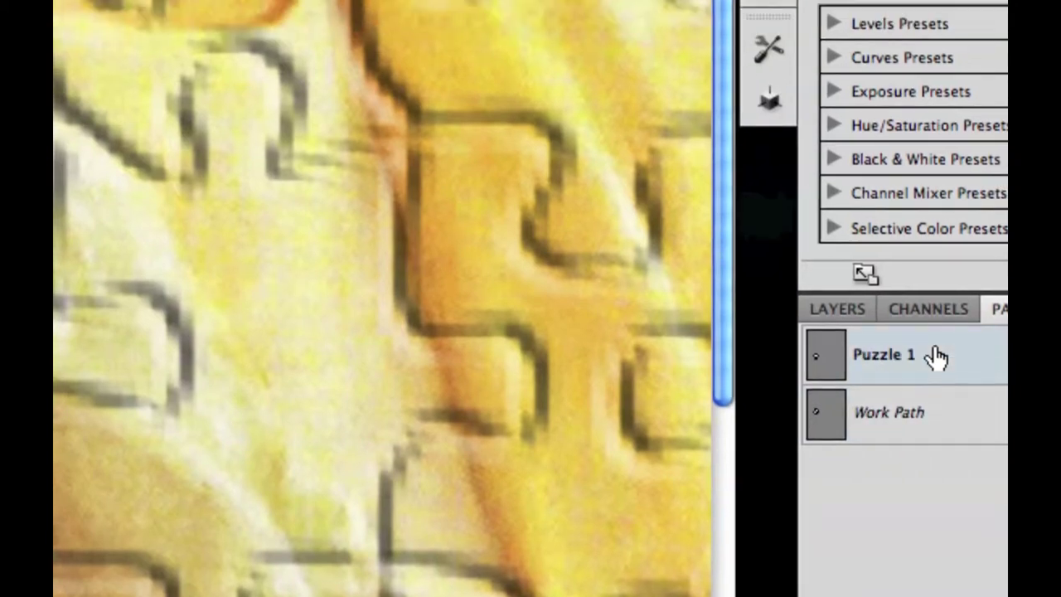
{"action": "key", "text": "Delete"}
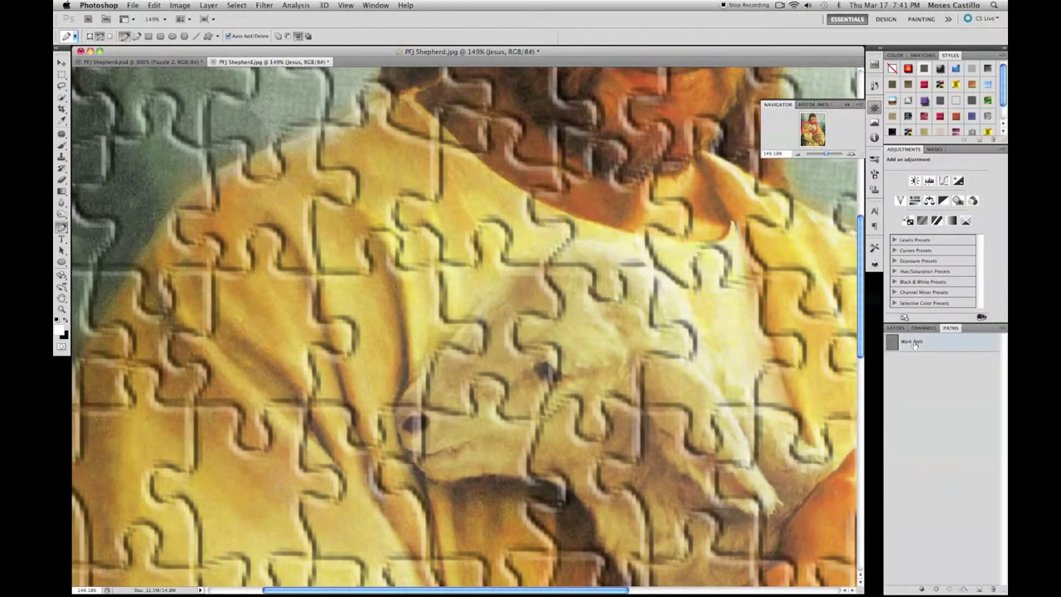
Save the work path under the name Puzzle and load it as a selection.
{"action": "double_click", "coordinate": [913, 343]}
{"action": "type", "text": "Puzzle"}
{"action": "key", "text": "Return"}
{"action": "left_click", "coordinate": [950, 589]}
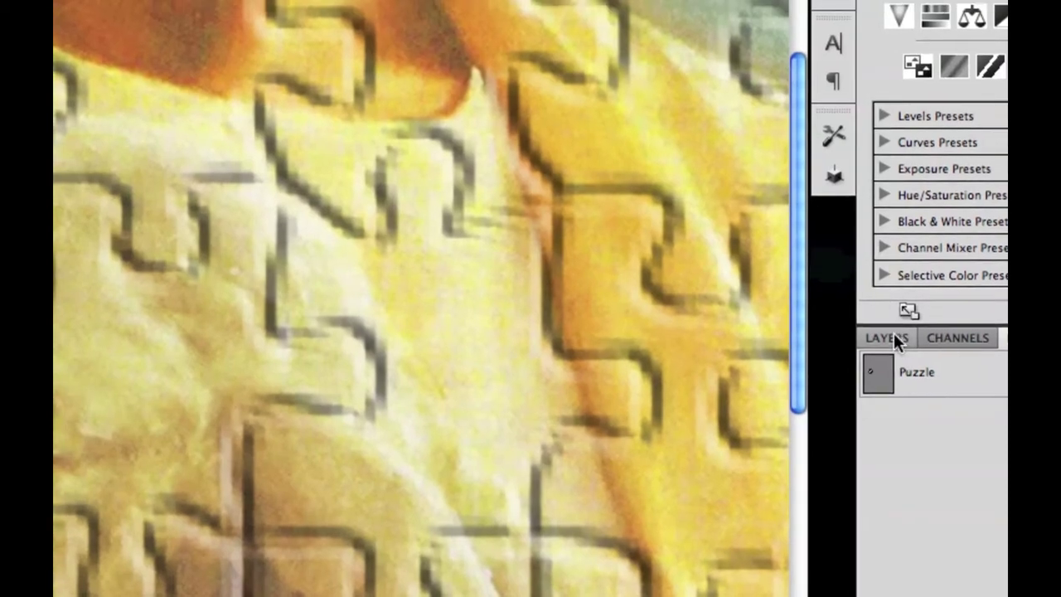
Copy the selected piece from the Jesus layer to a new layer named Puzzle.
{"action": "left_click", "coordinate": [893, 336]}
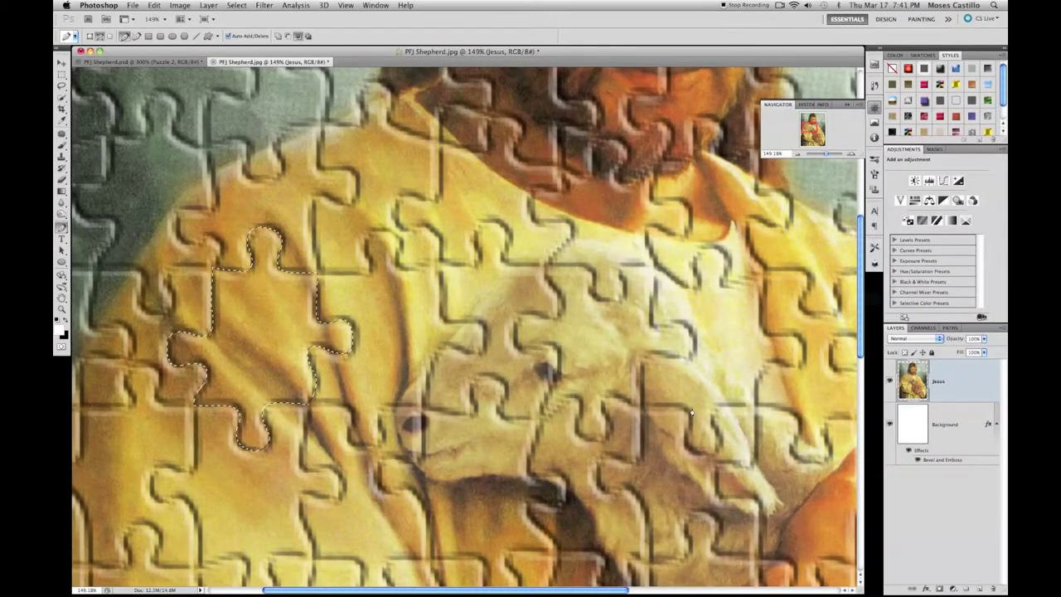
{"action": "key", "text": "super+j"}
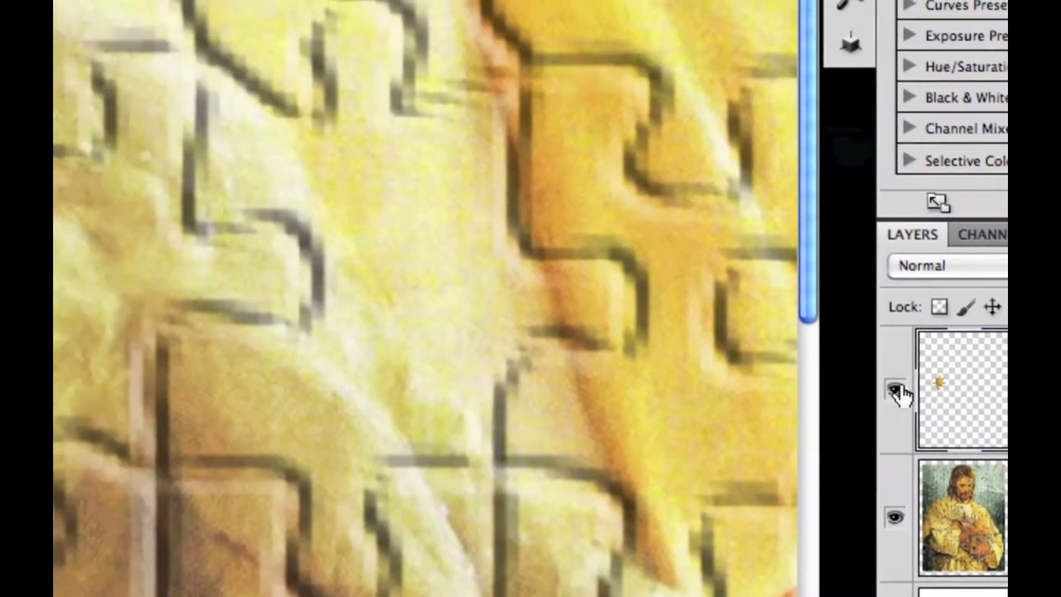
{"action": "double_click", "coordinate": [1036, 397]}
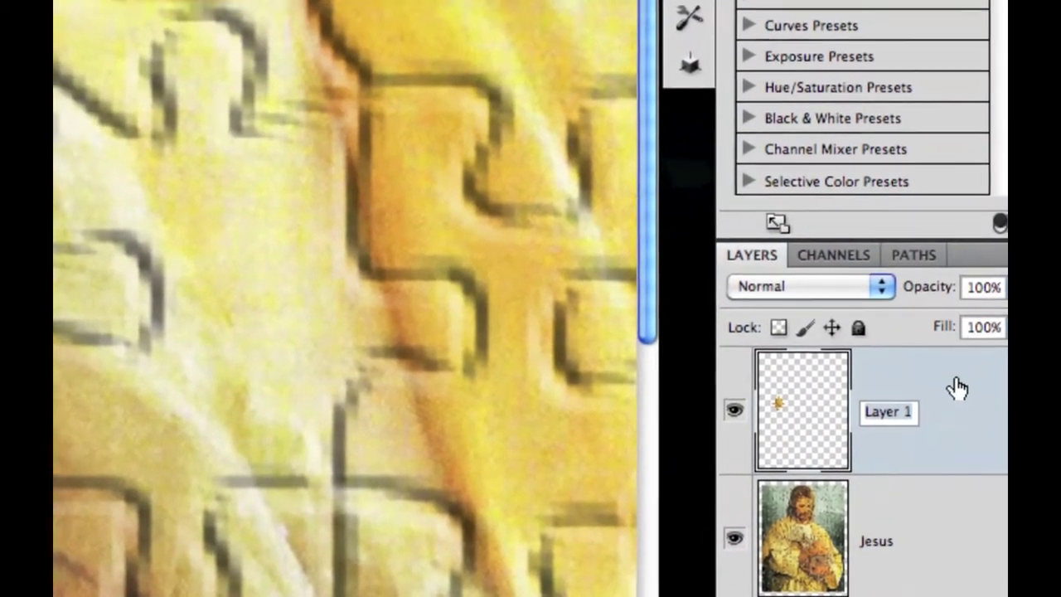
{"action": "type", "text": "Puzzle"}
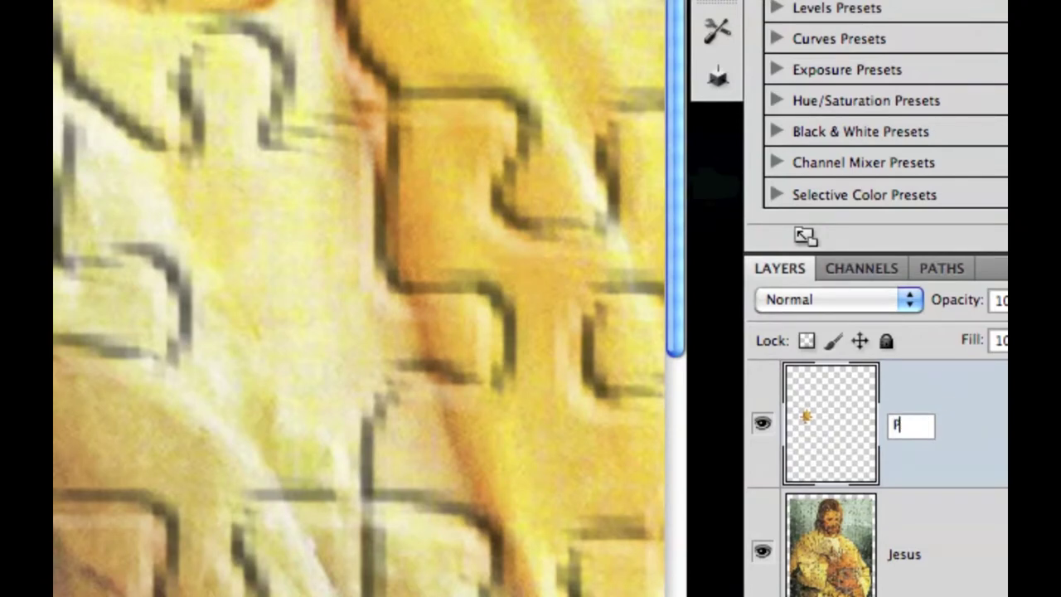
{"action": "key", "text": "Return"}
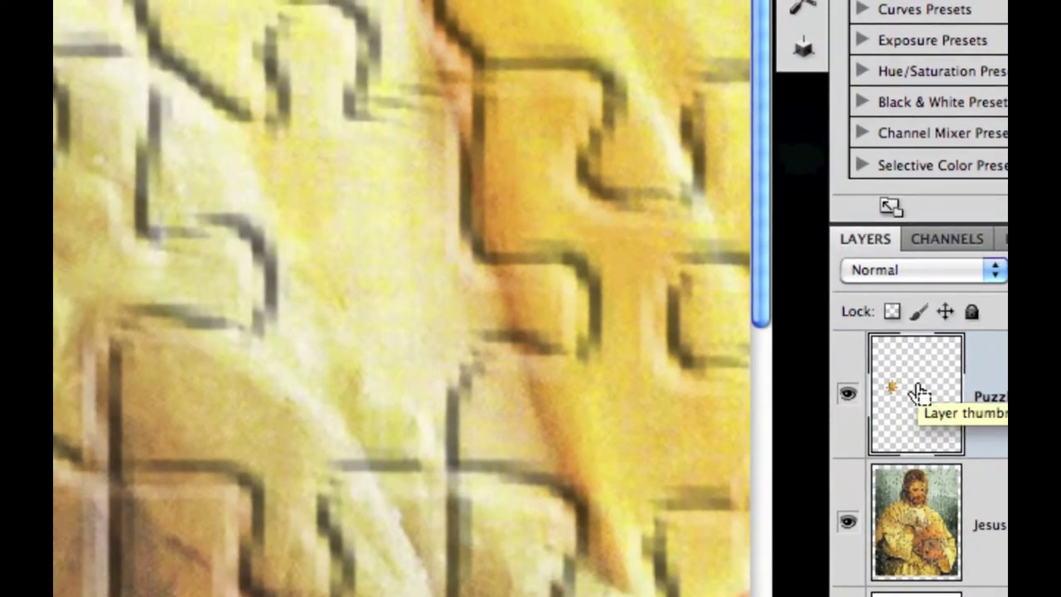
Load the Puzzle layer's outline as a selection and delete that area from the Jesus layer, hiding the Puzzle layer meanwhile.
{"action": "left_click", "coordinate": [919, 385], "text": "ctrl"}
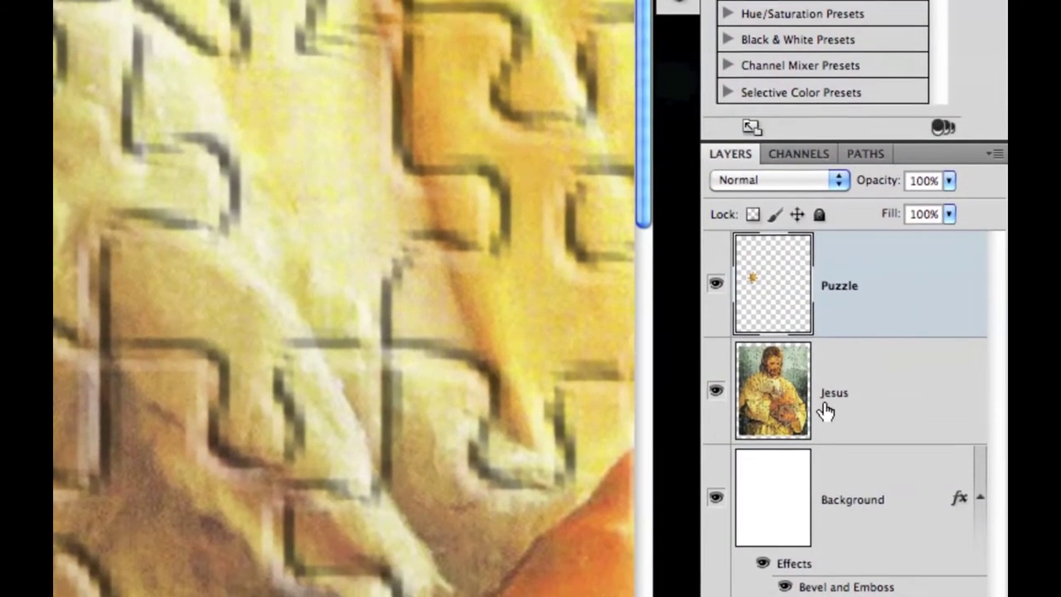
{"action": "left_click", "coordinate": [829, 407]}
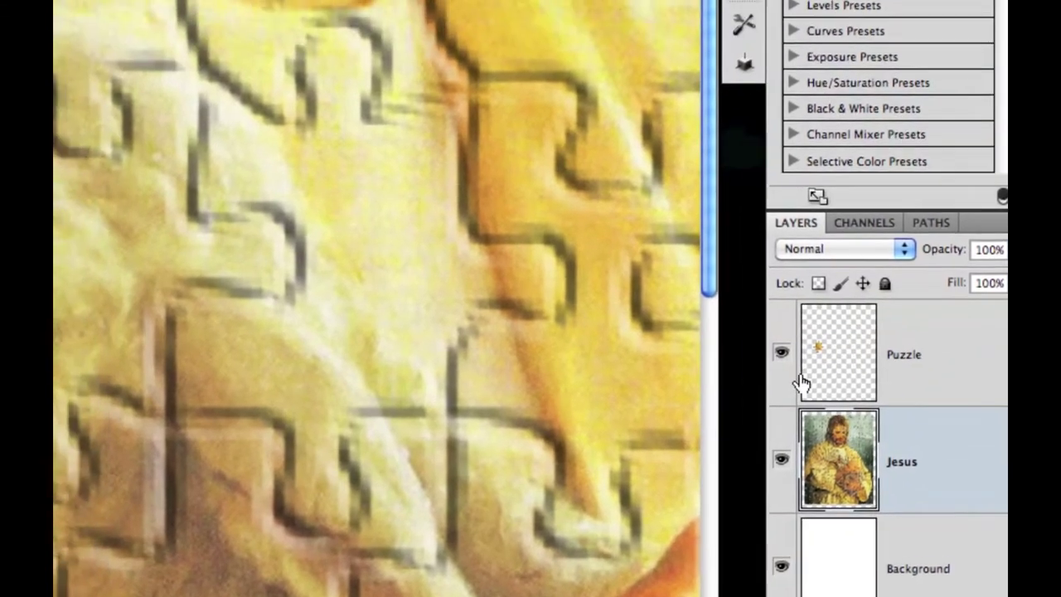
{"action": "left_click", "coordinate": [716, 288]}
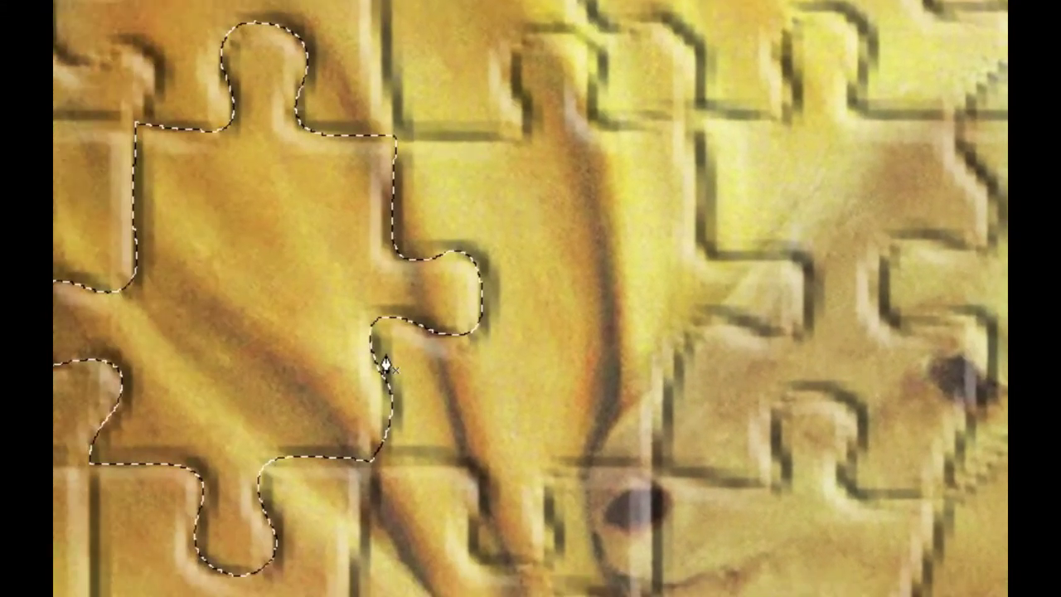
{"action": "key", "text": "Delete"}
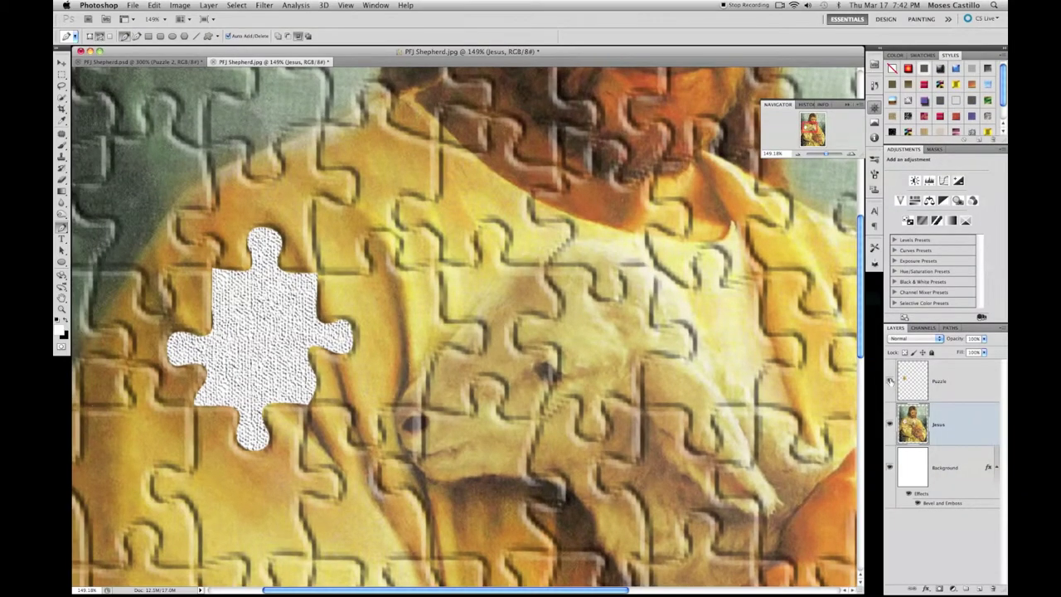
{"action": "left_click", "coordinate": [890, 380]}
Move the loose piece on the Puzzle layer up out of its hole onto the green background above the shoulder.
{"action": "key", "text": "v"}
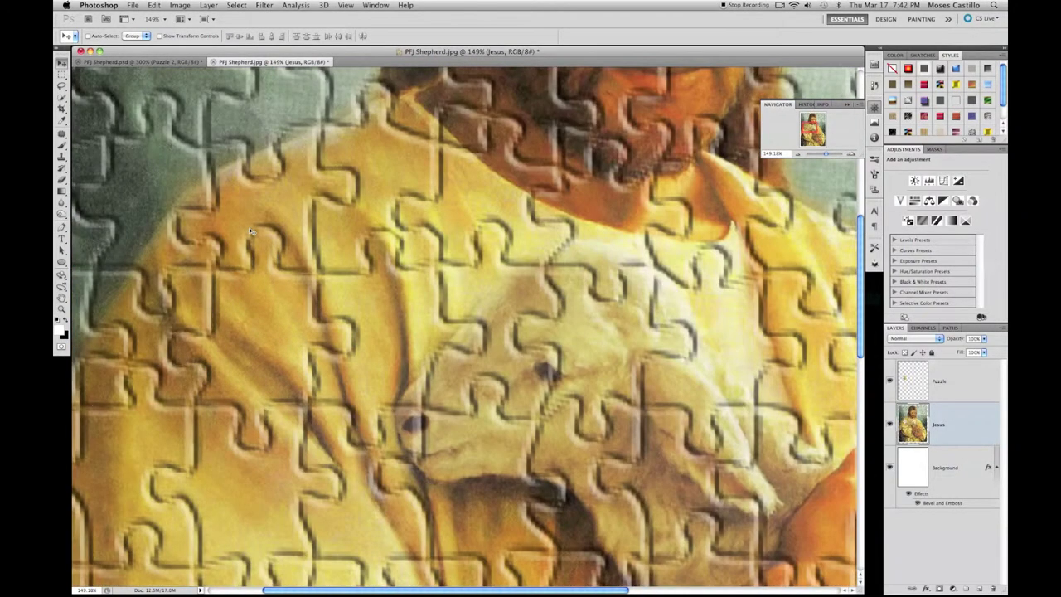
{"action": "left_click", "coordinate": [953, 383]}
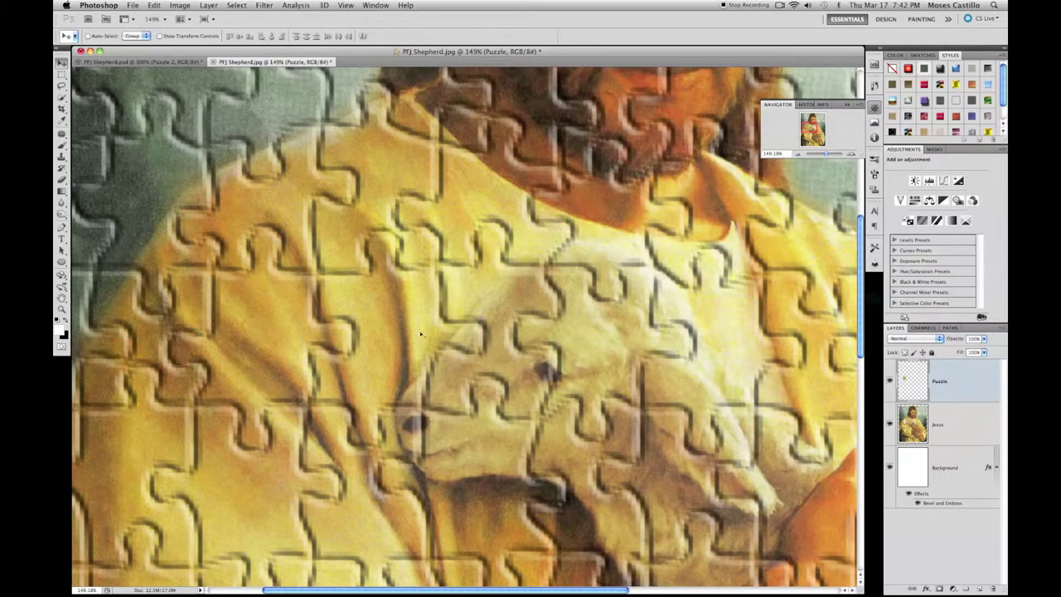
{"action": "left_click_drag", "start_coordinate": [278, 302], "coordinate": [266, 157]}
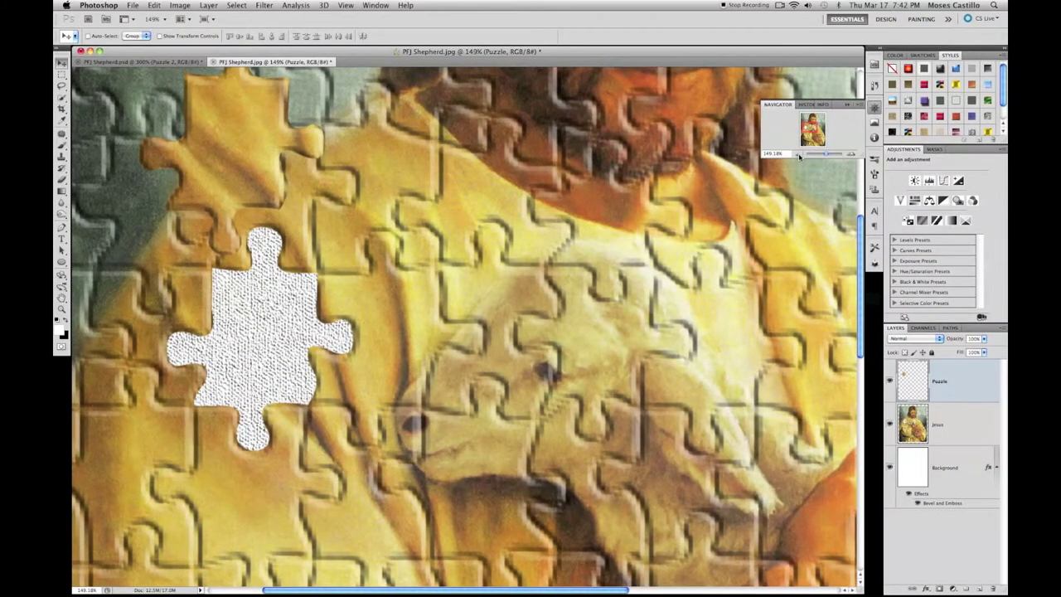
{"action": "left_click", "coordinate": [800, 156]}
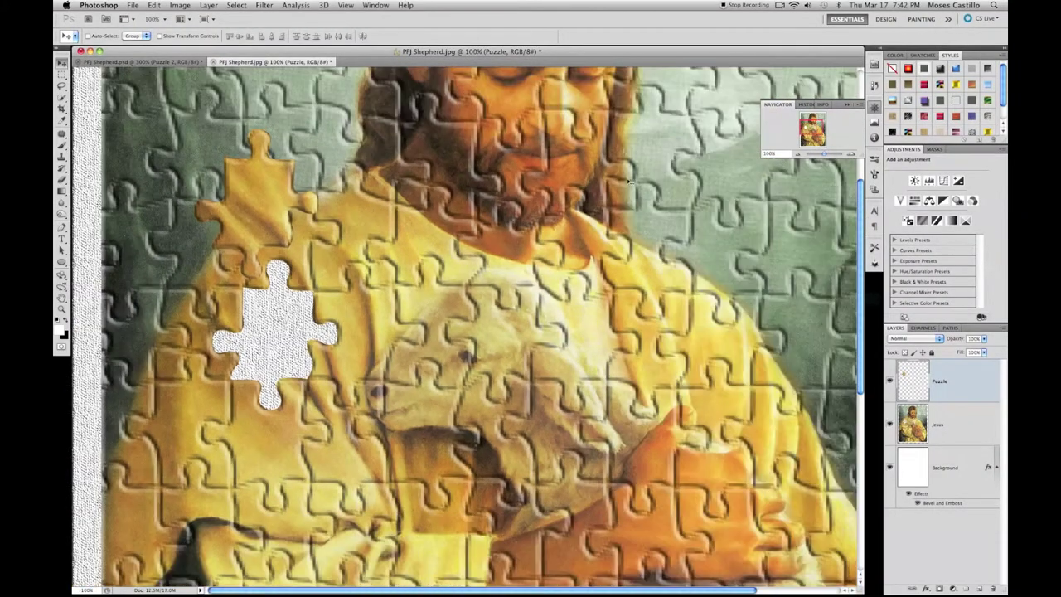
{"action": "left_click_drag", "start_coordinate": [318, 211], "coordinate": [296, 144]}
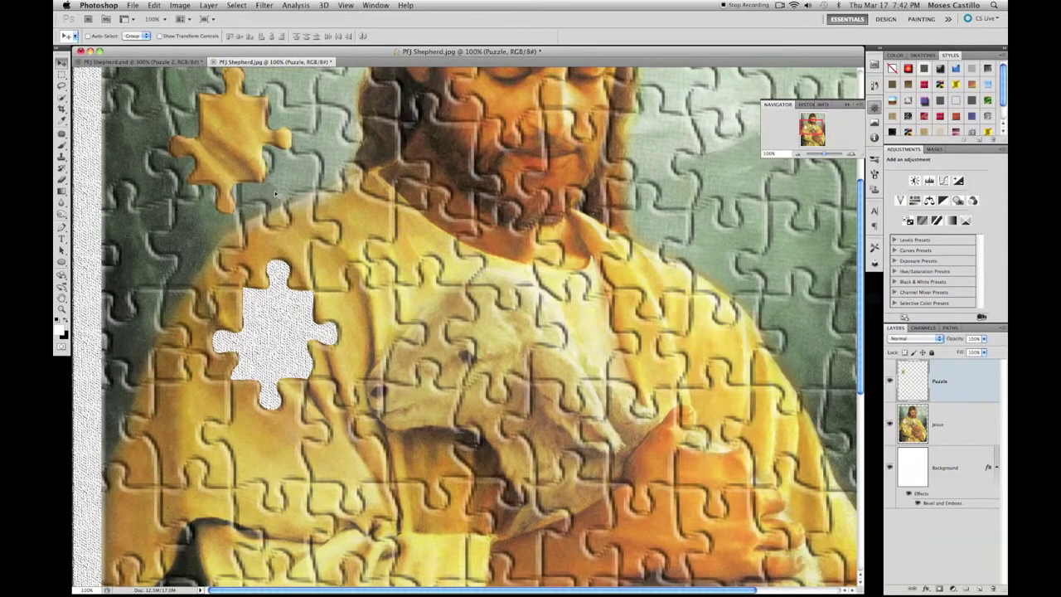
Rotate the loose puzzle piece clockwise with Free Transform so that it sits tilted.
{"action": "scroll", "coordinate": [286, 166], "scroll_direction": "up", "scroll_amount": 2}
{"action": "scroll", "coordinate": [276, 193], "scroll_direction": "up", "scroll_amount": 1}
{"action": "key", "text": "ctrl+t"}
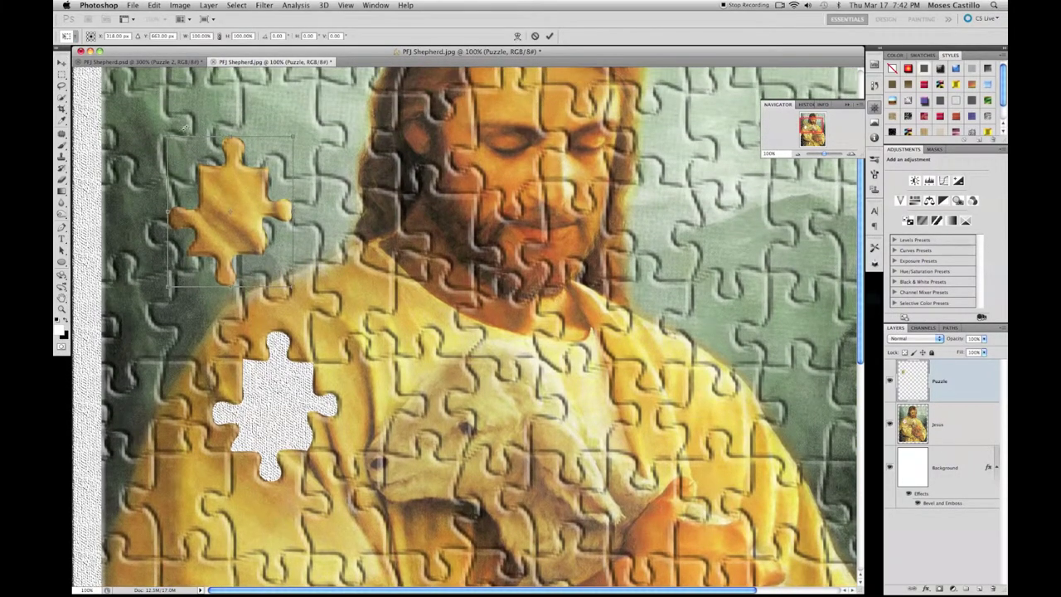
{"action": "left_click_drag", "start_coordinate": [164, 132], "coordinate": [211, 131]}
{"action": "key", "text": "Return"}
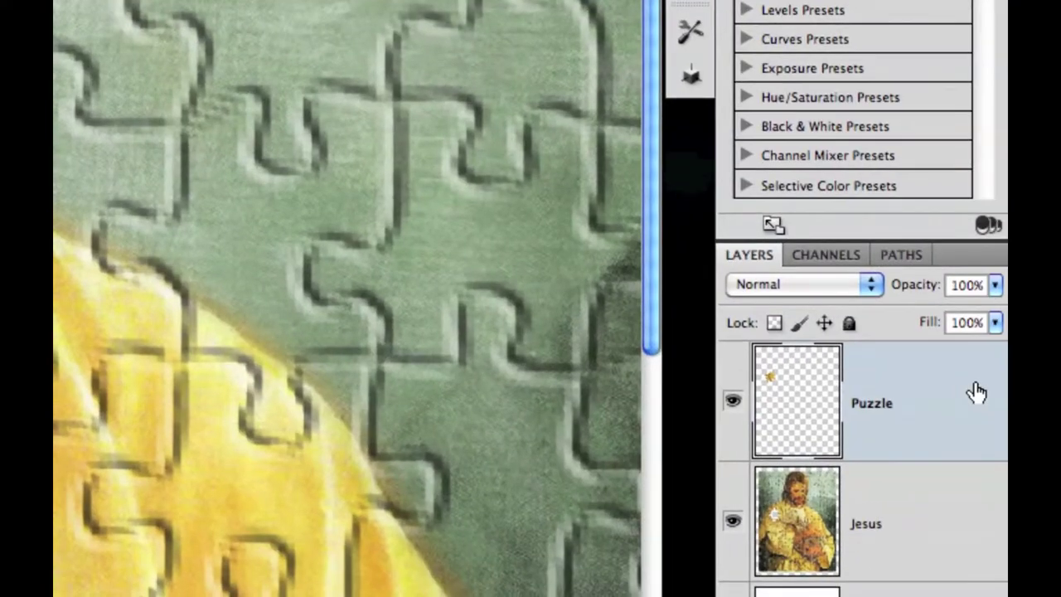
Add a Bevel and Emboss effect to the Puzzle layer with Soften set to 16 px.
{"action": "double_click", "coordinate": [977, 393]}
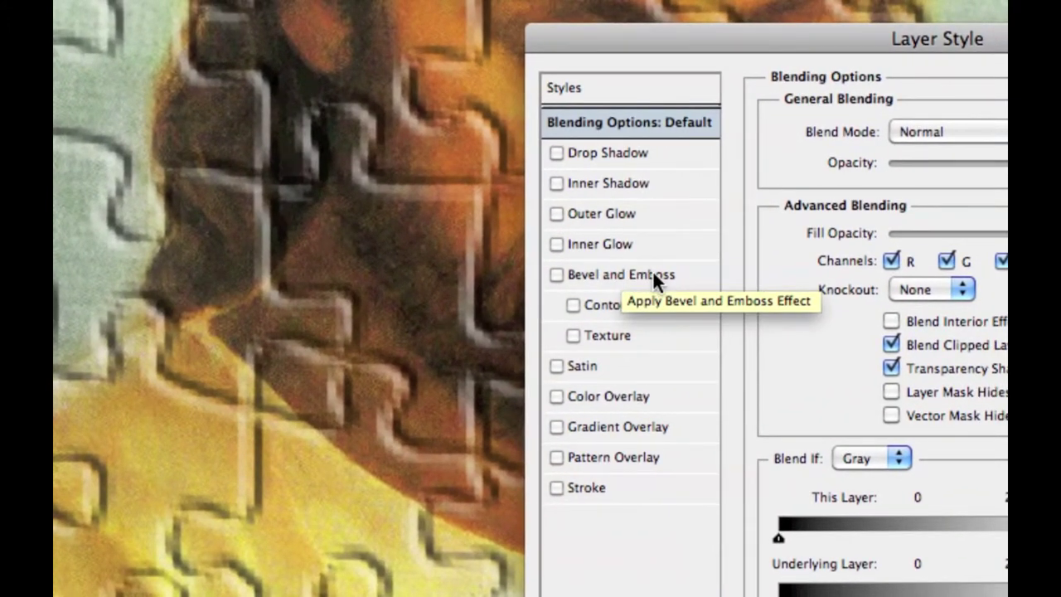
{"action": "left_click", "coordinate": [652, 273]}
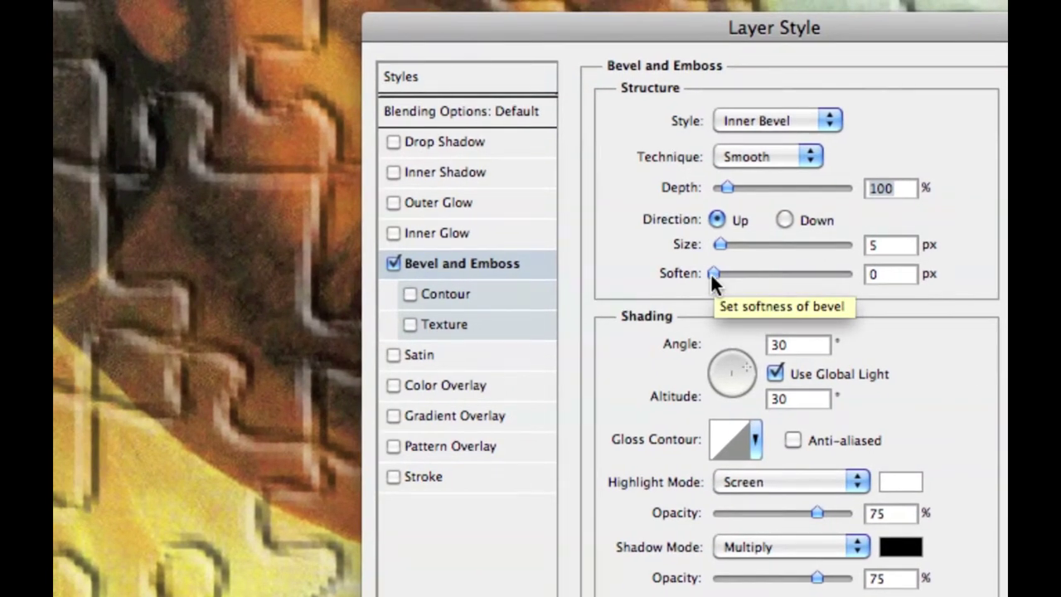
{"action": "left_click_drag", "start_coordinate": [711, 275], "coordinate": [888, 274]}
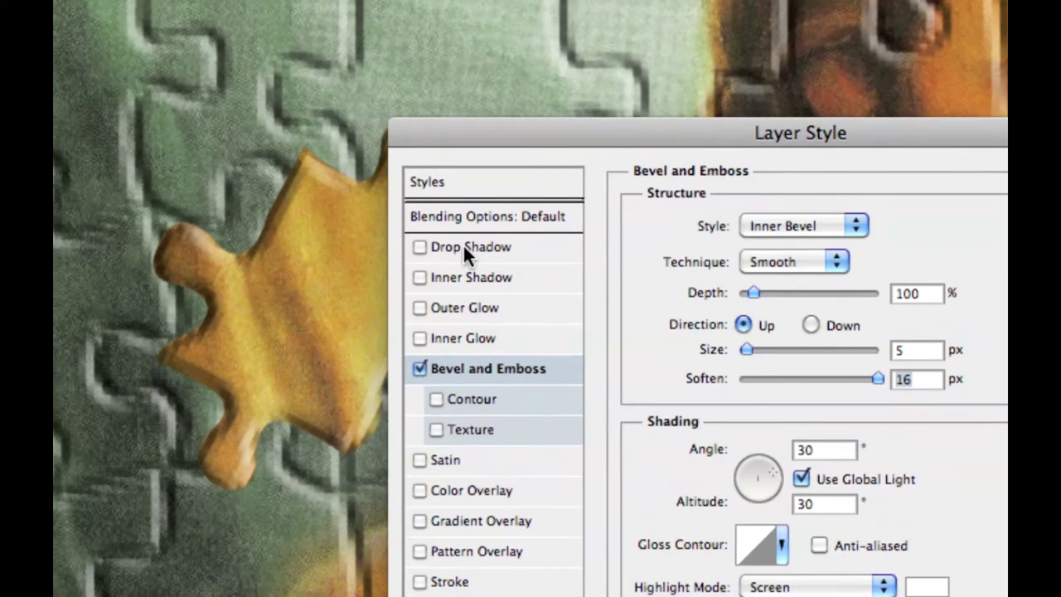
Add a Drop Shadow to the Puzzle layer with a distance of 10 px and a size of 10 px, and apply the layer style.
{"action": "left_click", "coordinate": [464, 247]}
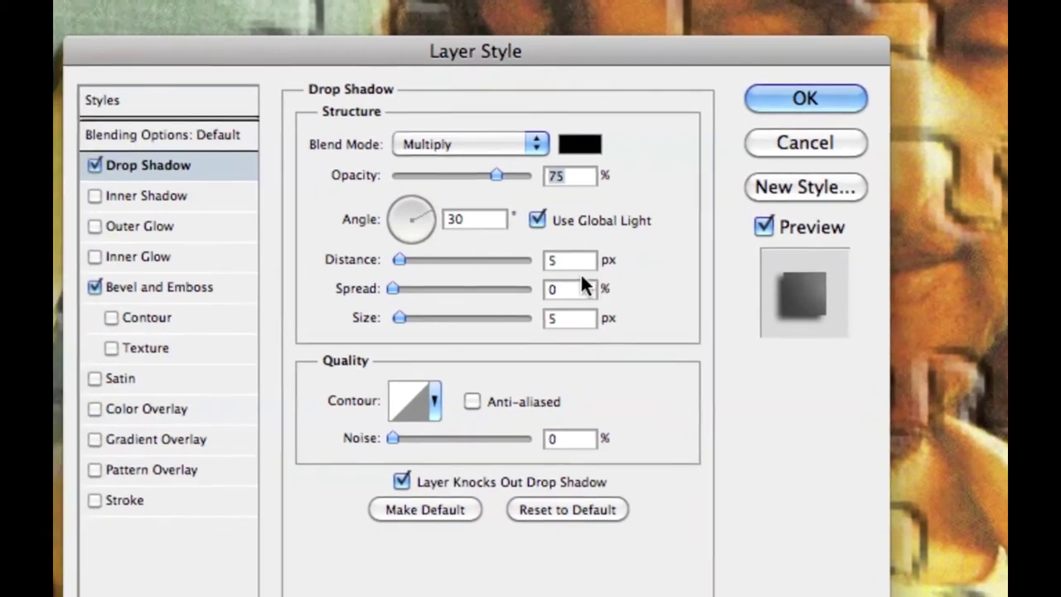
{"action": "double_click", "coordinate": [515, 267]}
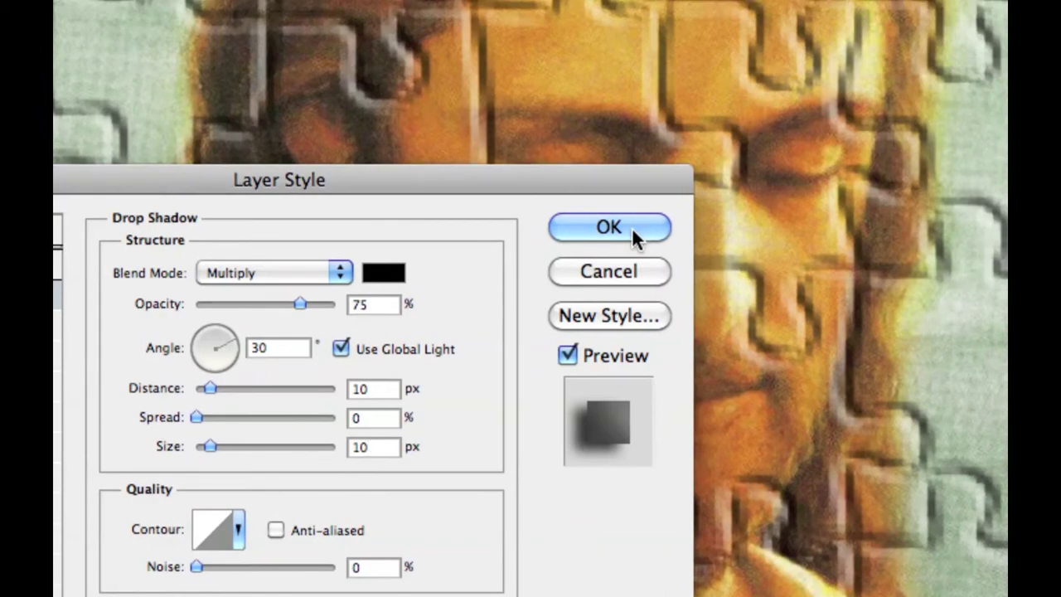
{"action": "left_click", "coordinate": [653, 207]}
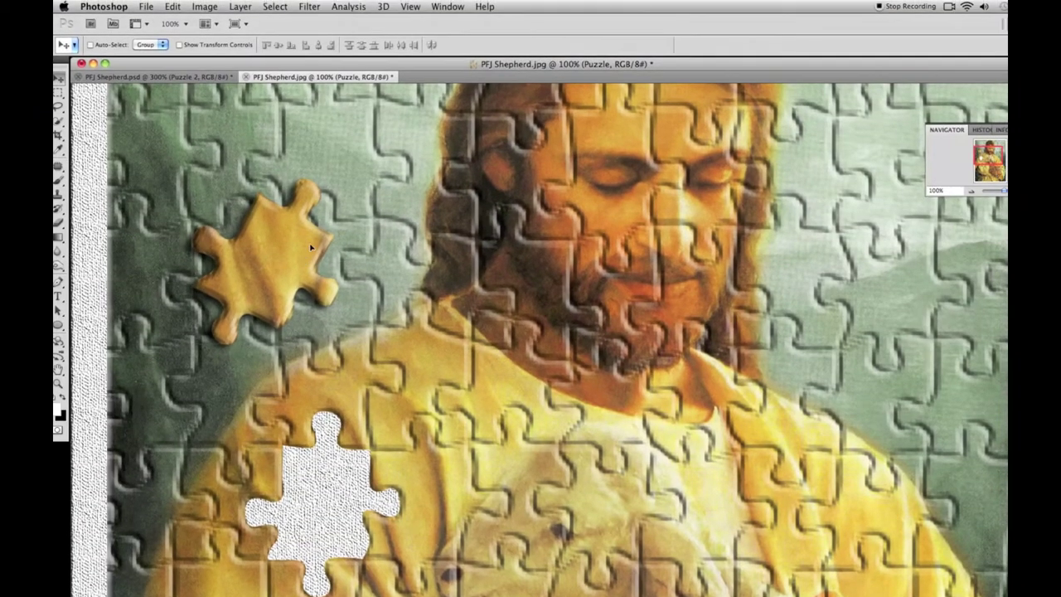
Reposition the loose piece on the green background between the picture's edge and the shepherd's hair.
{"action": "left_click_drag", "start_coordinate": [311, 247], "coordinate": [444, 164]}
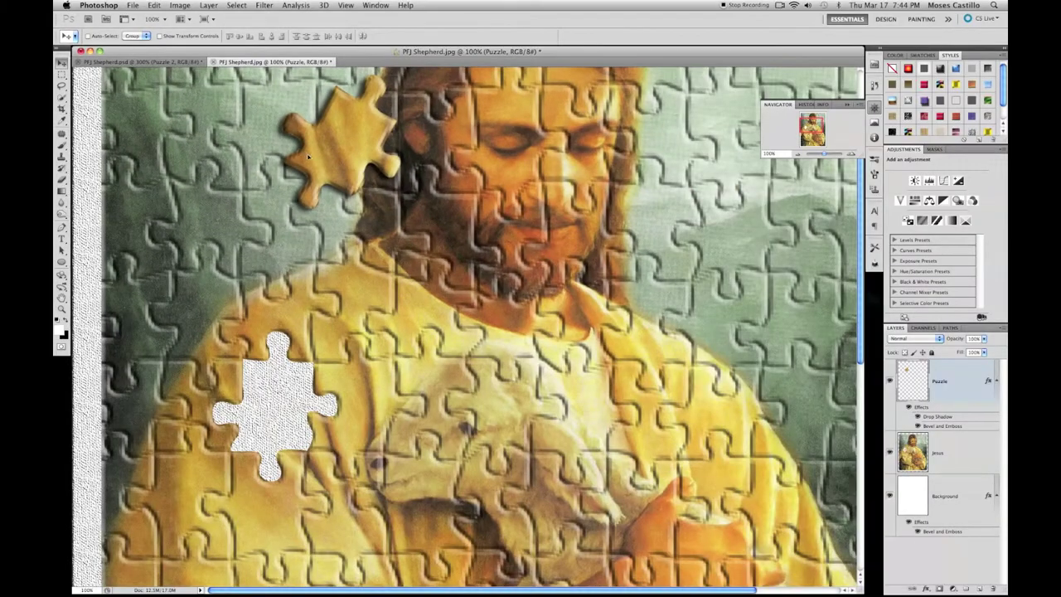
{"action": "left_click_drag", "start_coordinate": [307, 157], "coordinate": [244, 176]}
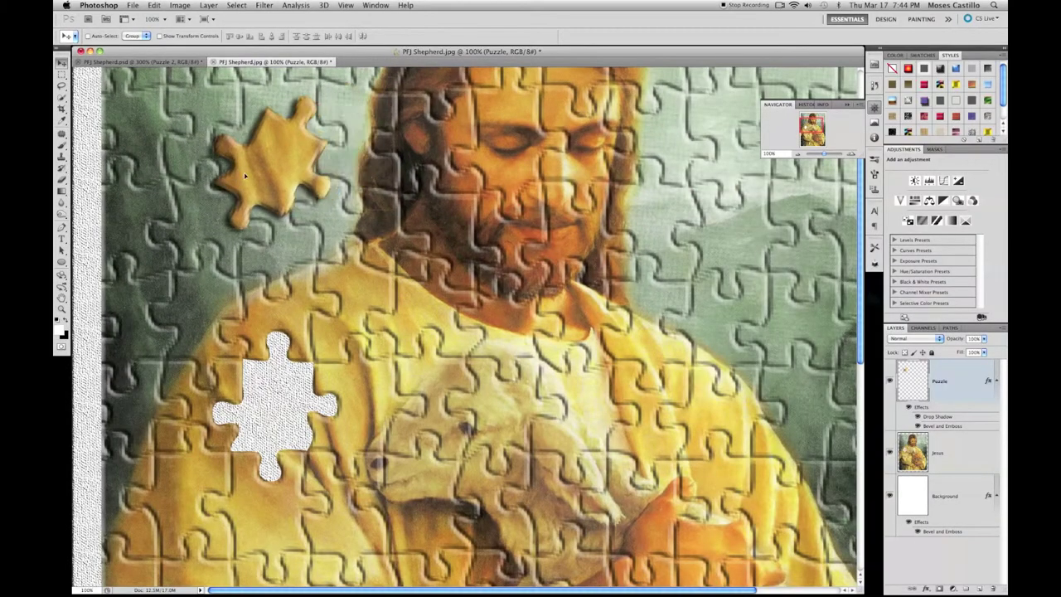
{"action": "left_click", "coordinate": [796, 158]}
{"action": "left_click", "coordinate": [796, 157]}
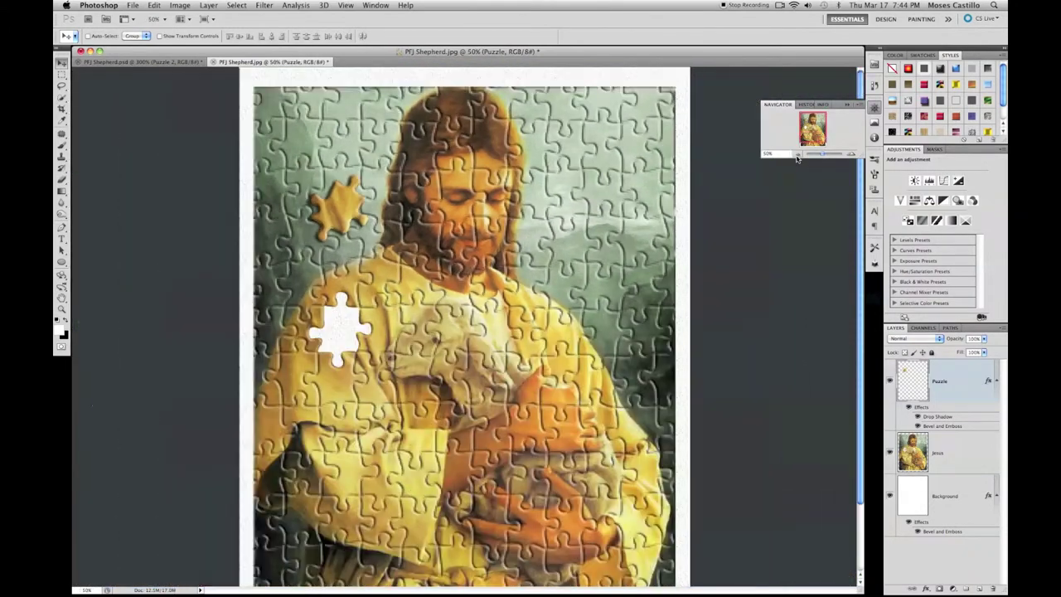
Copy the layer style of the Puzzle layer.
{"action": "left_click", "coordinate": [850, 155]}
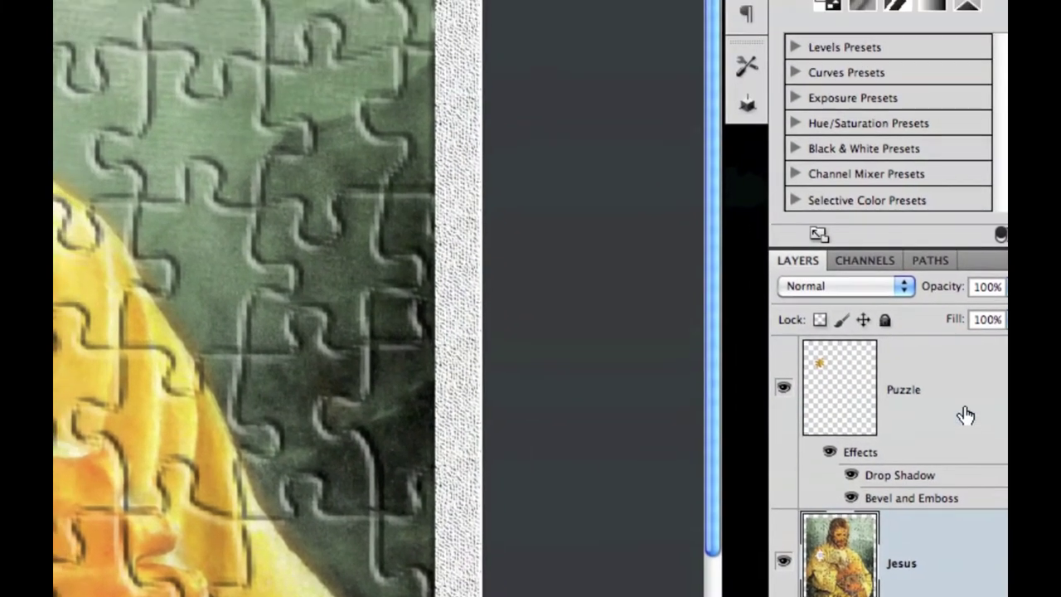
{"action": "left_click", "coordinate": [920, 313]}
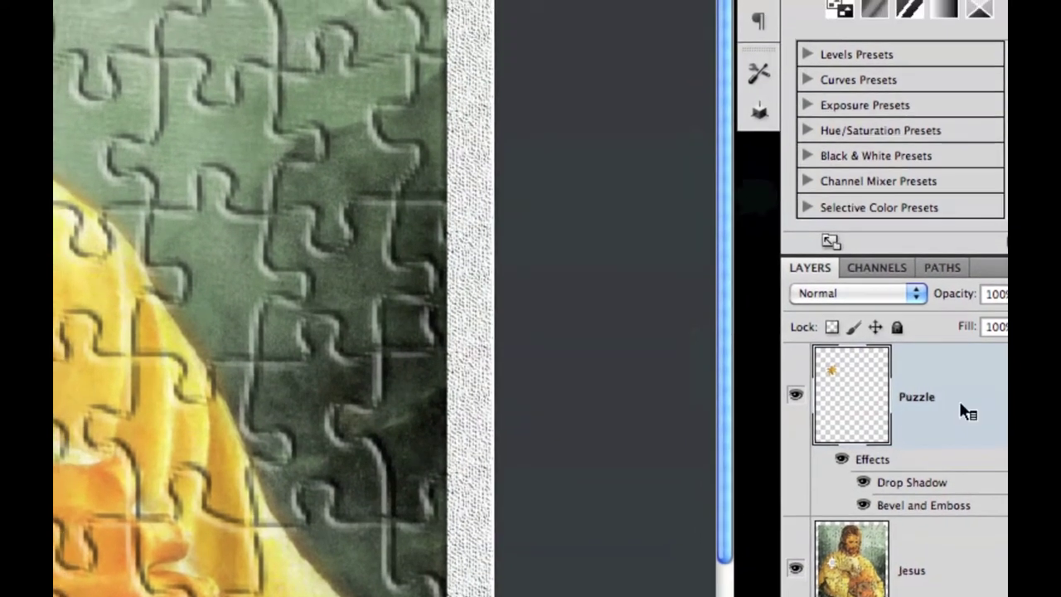
{"action": "right_click", "coordinate": [961, 404]}
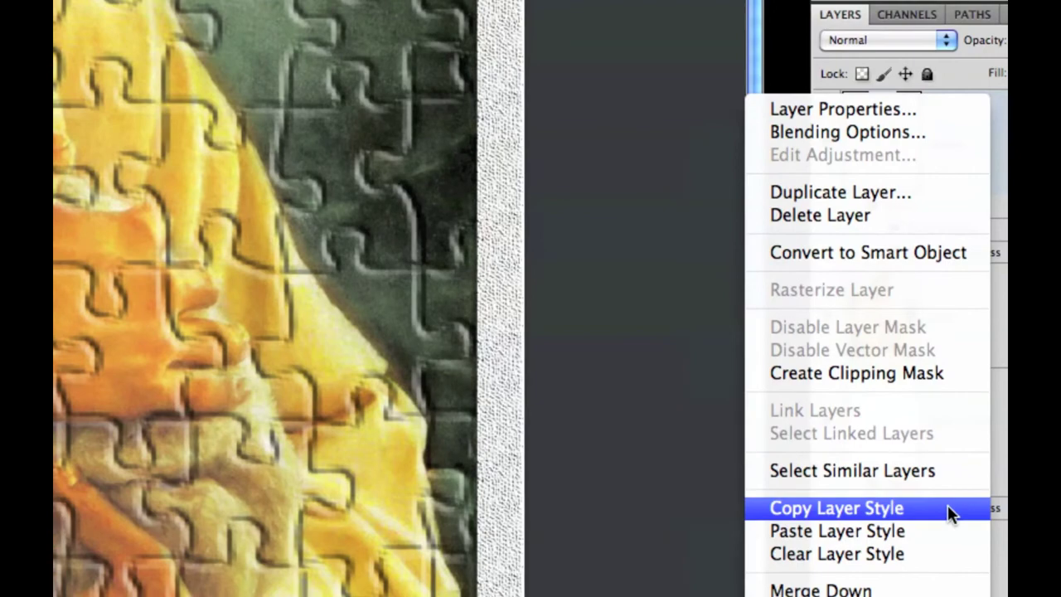
{"action": "left_click", "coordinate": [970, 511]}
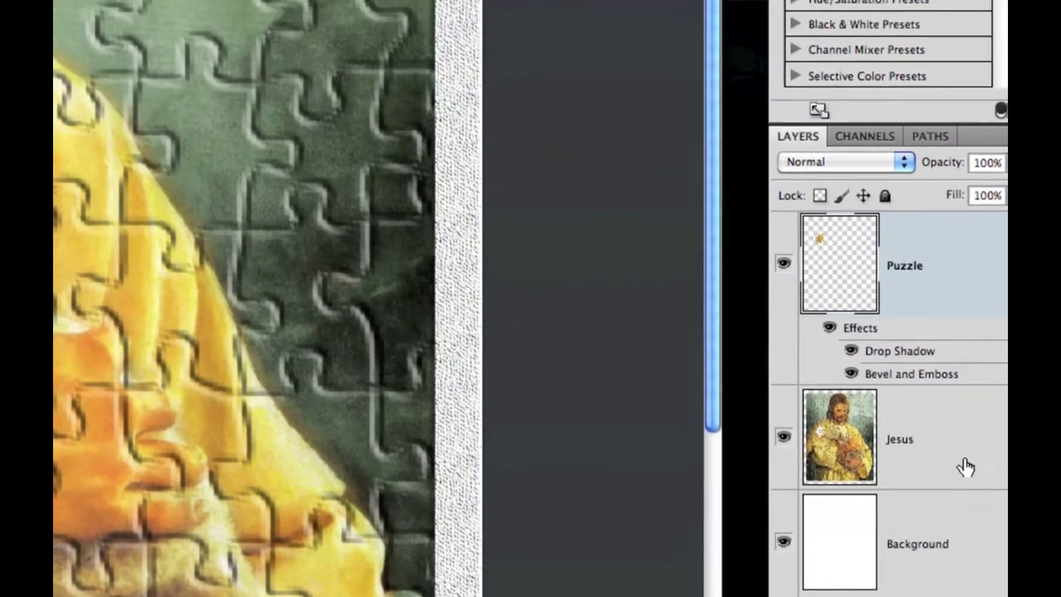